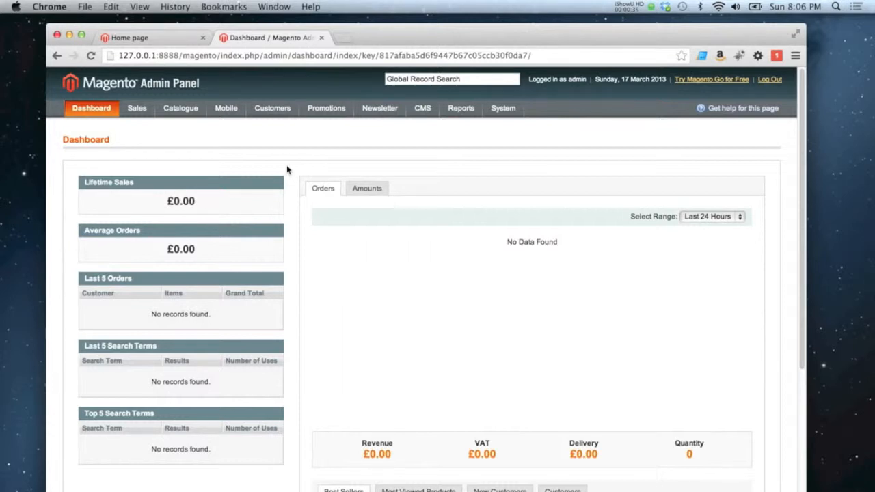
# Start a new catalogue product of type Bundle Product with the Default attribute set
pyautogui.moveTo(193, 113)
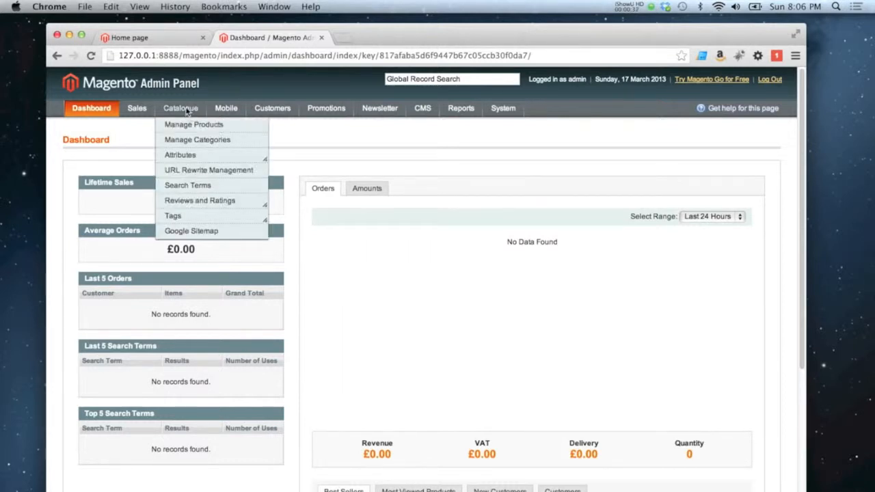
pyautogui.click(186, 127)
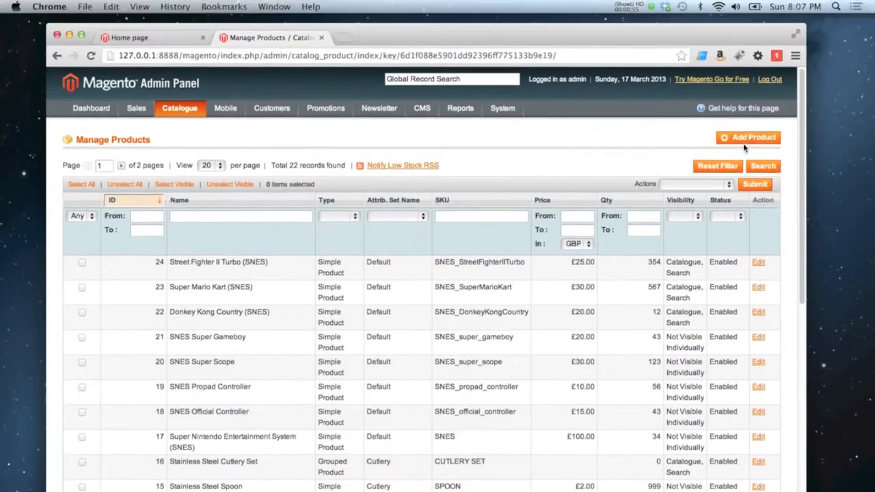
pyautogui.click(747, 86)
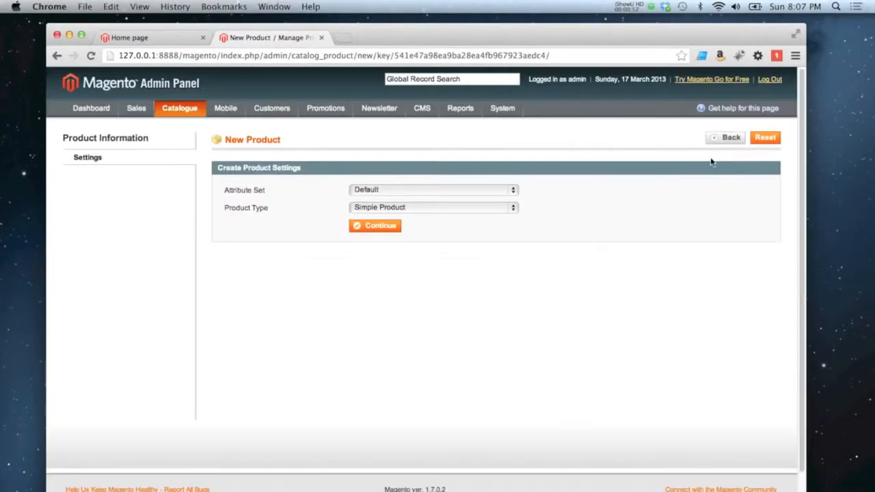
pyautogui.click(370, 209)
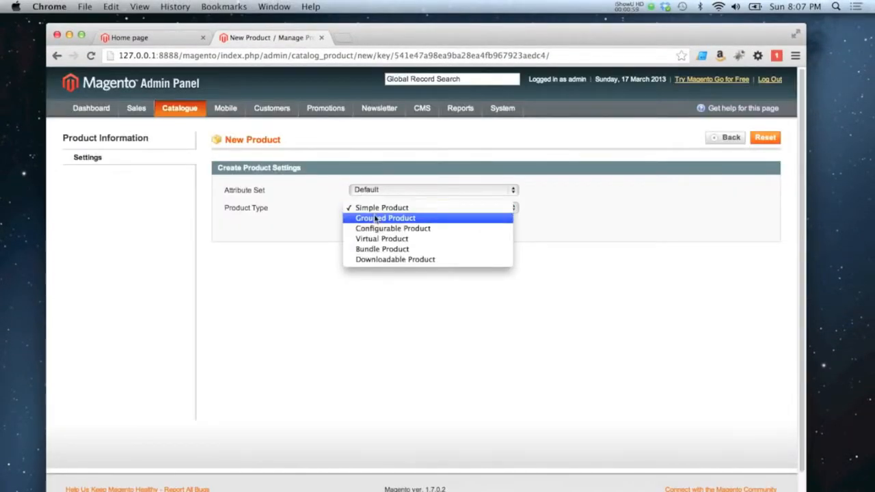
pyautogui.click(380, 250)
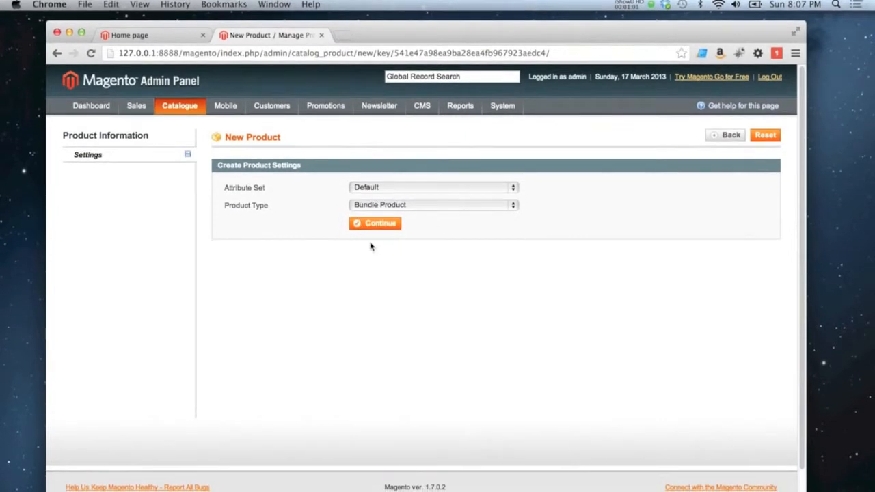
pyautogui.click(373, 234)
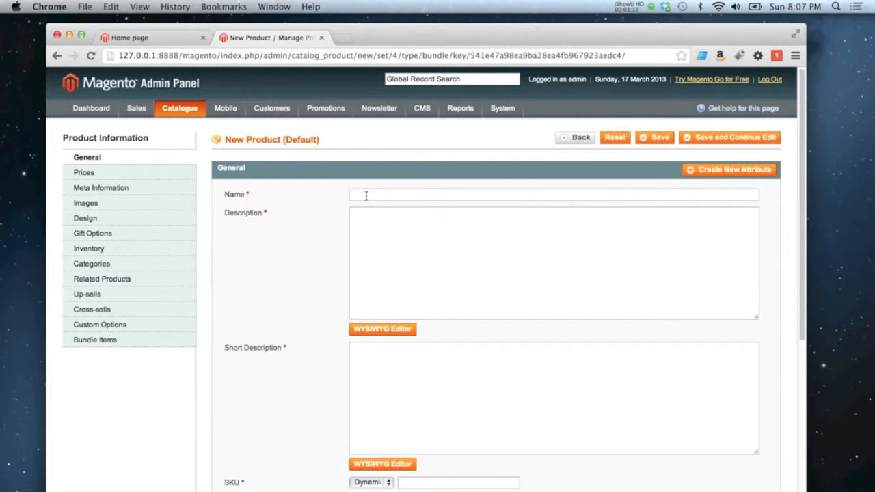
# Name the product Super Nintendo Entertainment System Bundle and copy that text into its description and short description
pyautogui.write('Super Nintendo Entertainment System')
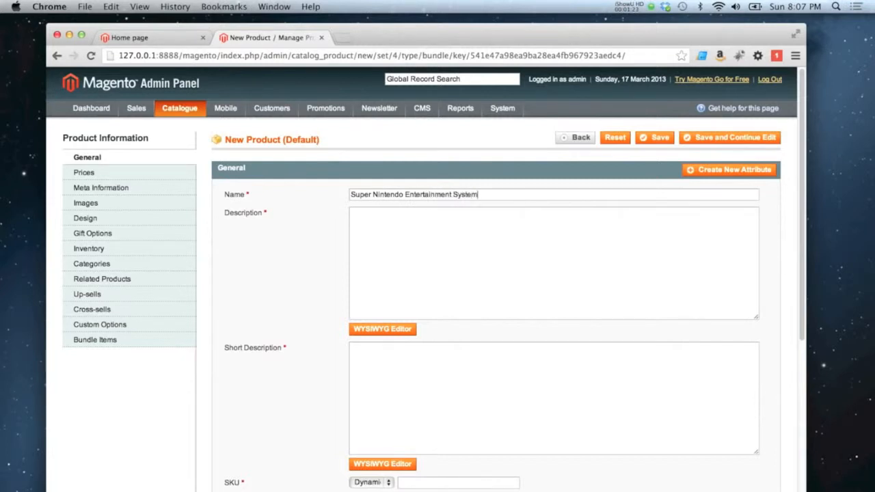
pyautogui.write(' Bundle')
pyautogui.moveTo(514, 198); pyautogui.dragTo(328, 192)
pyautogui.press('super+c')
pyautogui.click(381, 239)
pyautogui.press('super+v')
pyautogui.click(392, 378)
pyautogui.press('super+v')
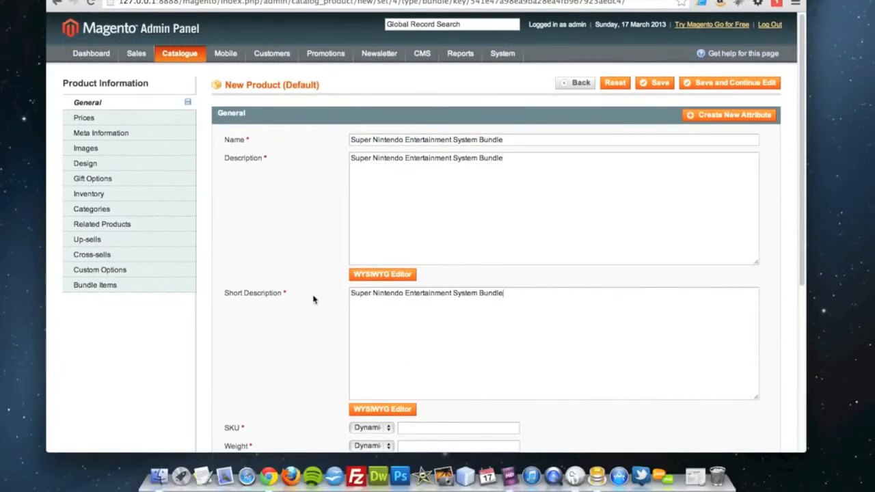
# Choose Dynamic as the type for both the product's SKU and its weight
pyautogui.scroll(-2, 313, 298)
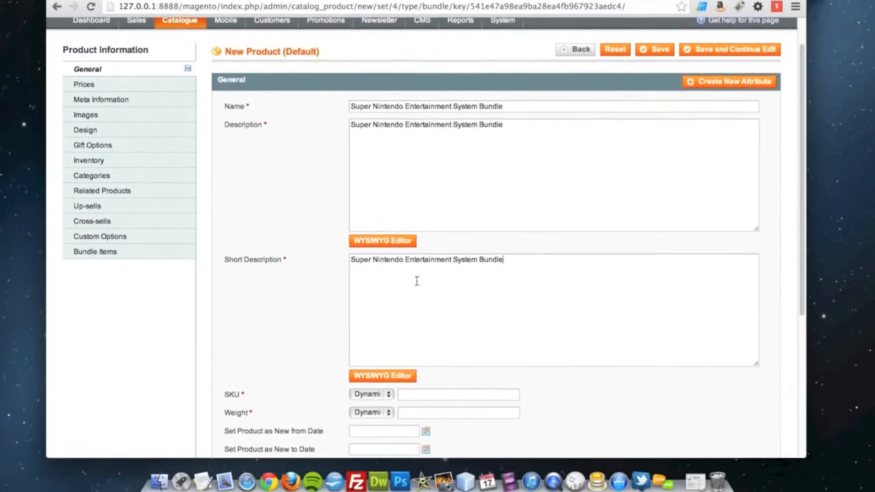
pyautogui.scroll(-5, 410, 328)
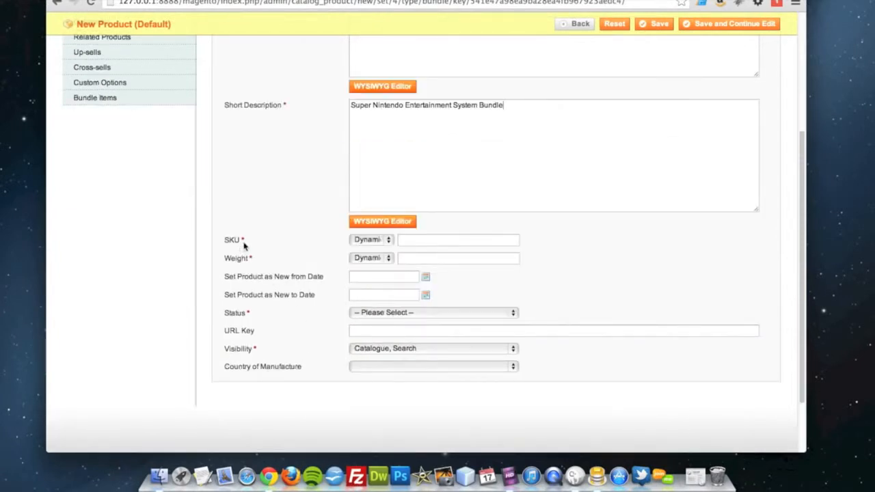
pyautogui.click(376, 240)
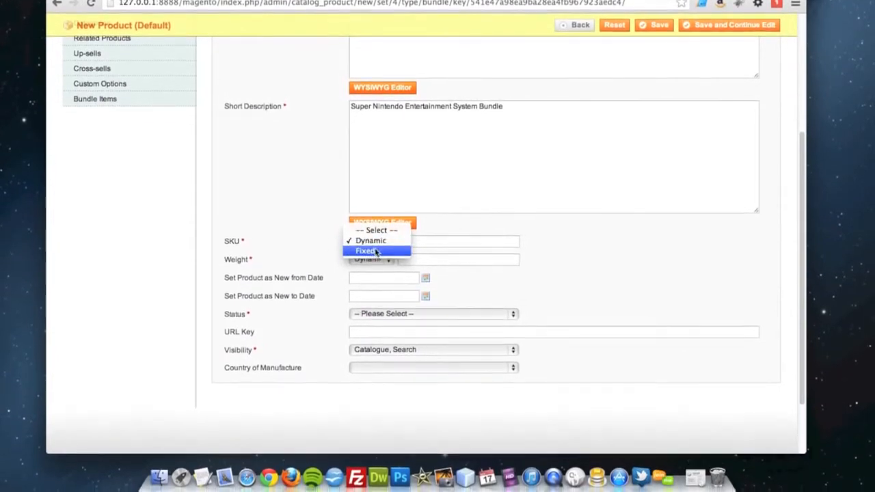
pyautogui.click(379, 244)
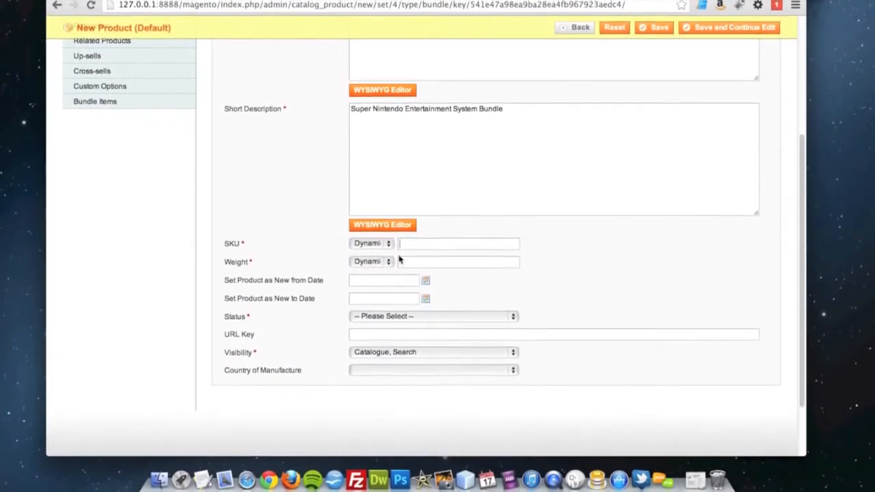
pyautogui.click(376, 263)
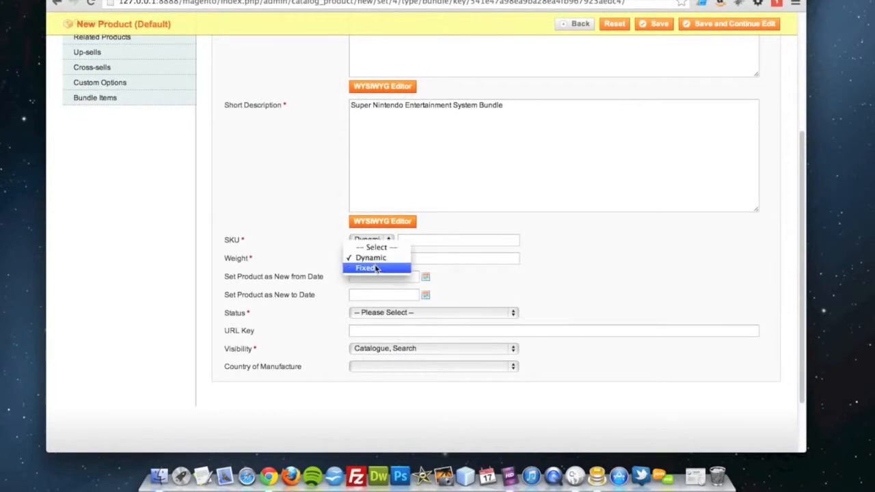
pyautogui.click(380, 258)
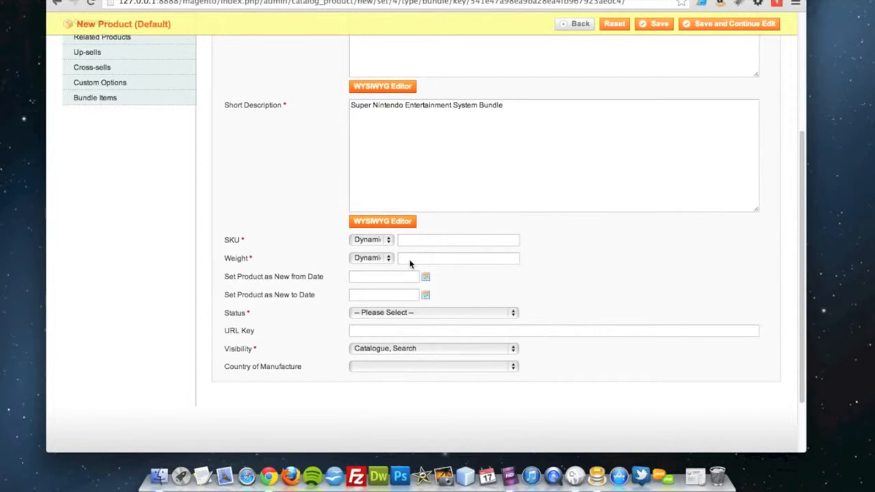
# Try the Fixed type for the weight and return it to Dynamic
pyautogui.click(387, 258)
pyautogui.click(383, 267)
pyautogui.click(407, 257)
pyautogui.press('super+a')
pyautogui.press('BackSpace')
pyautogui.click(362, 257)
pyautogui.click(368, 248)
# Set the bundle product's status to Enabled
pyautogui.click(367, 314)
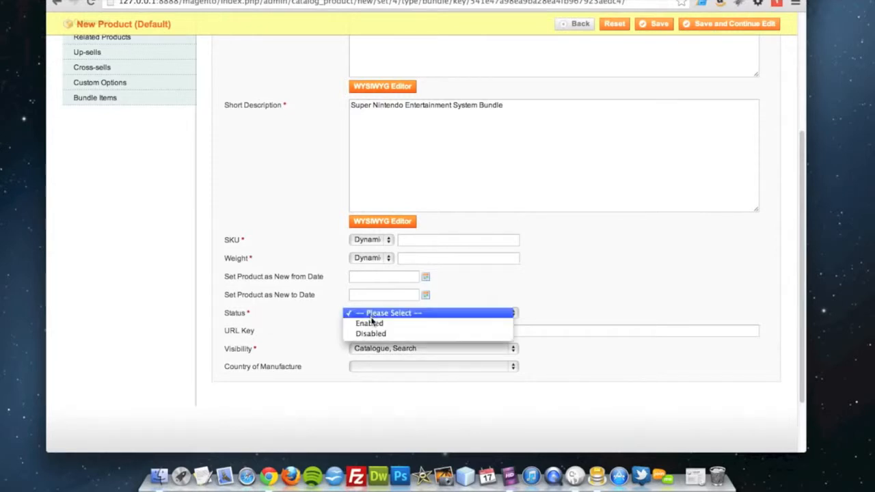
pyautogui.click(375, 324)
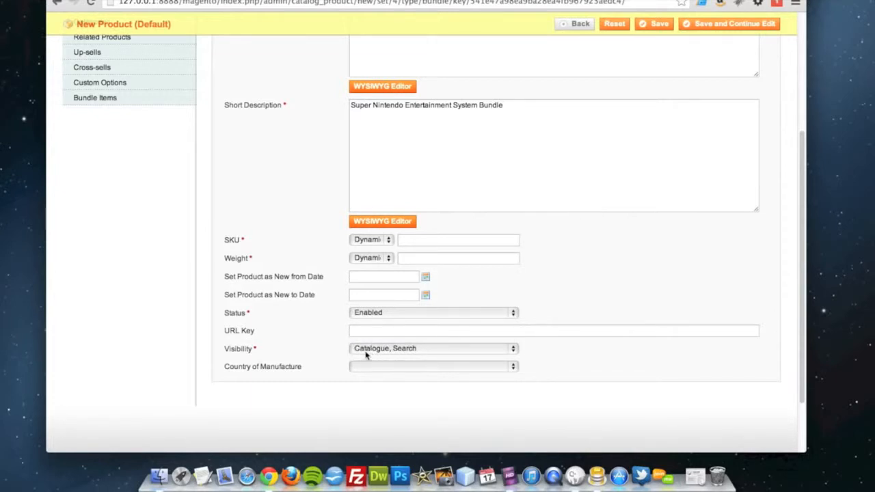
# Choose Dynamic as the price type in the product's Prices settings
pyautogui.scroll(5, 239, 342)
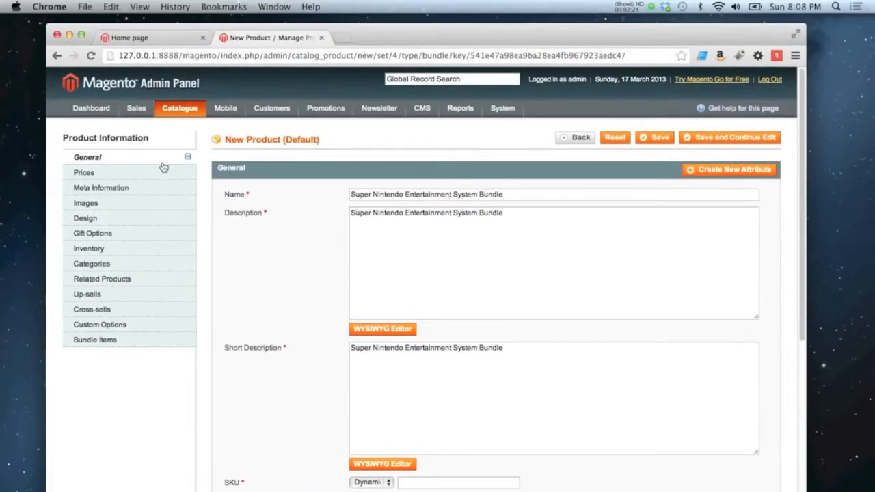
pyautogui.click(155, 171)
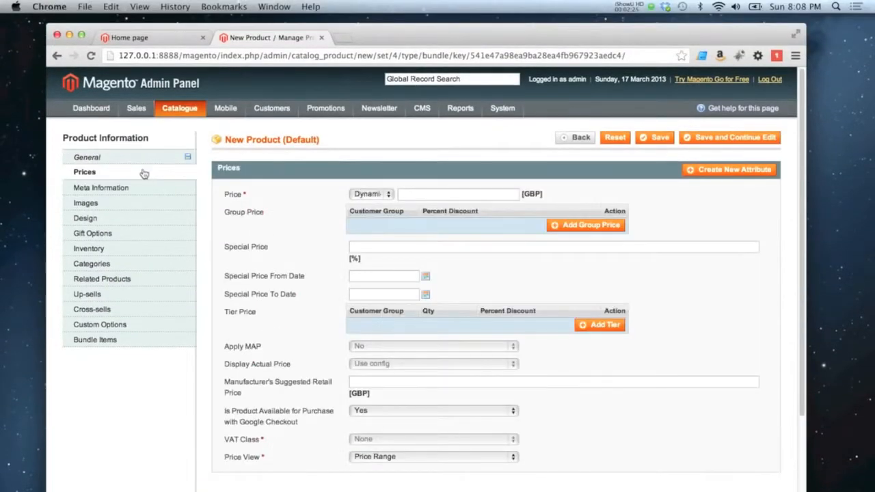
pyautogui.click(383, 195)
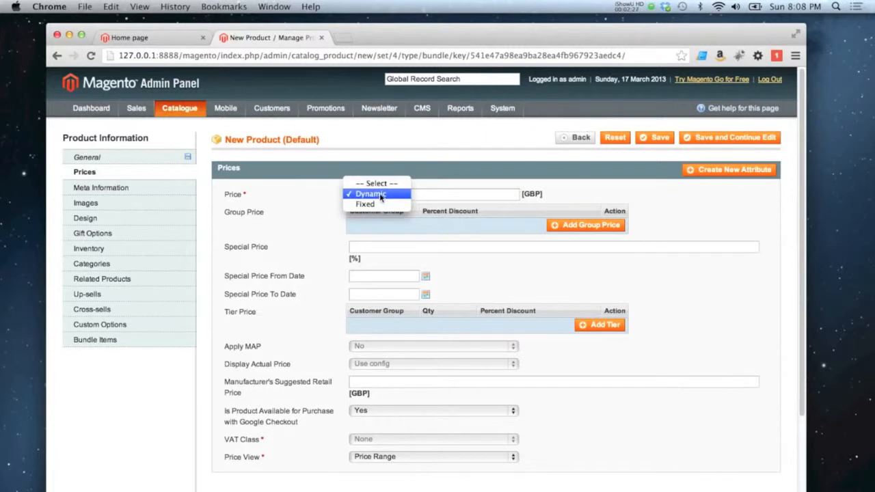
pyautogui.click(372, 193)
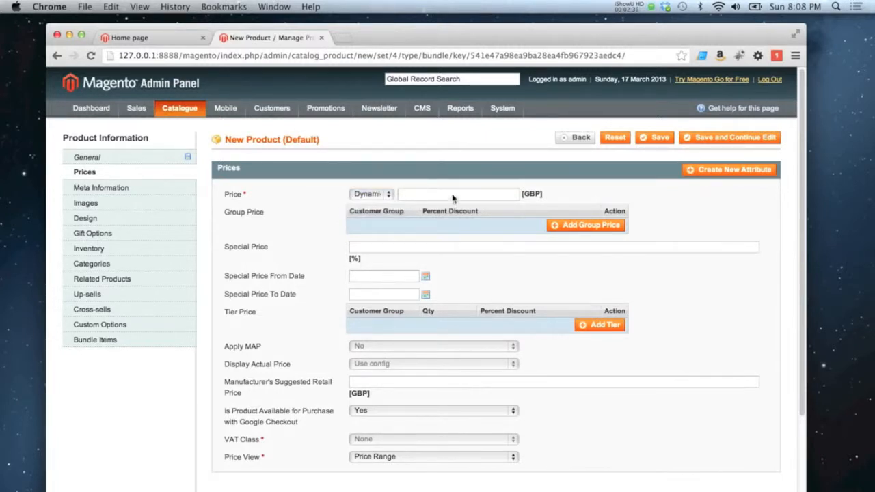
# Try the Fixed price type and return the price to Dynamic
pyautogui.click(383, 195)
pyautogui.click(380, 204)
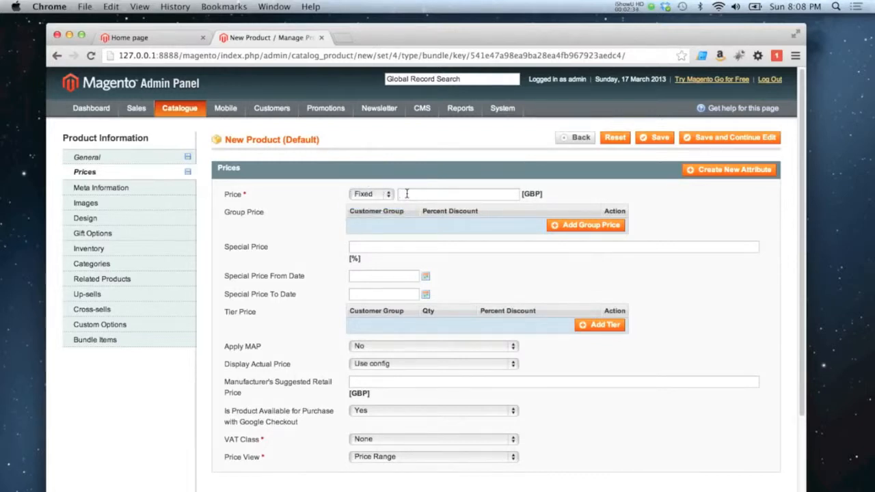
pyautogui.press('super+z')
pyautogui.click(379, 193)
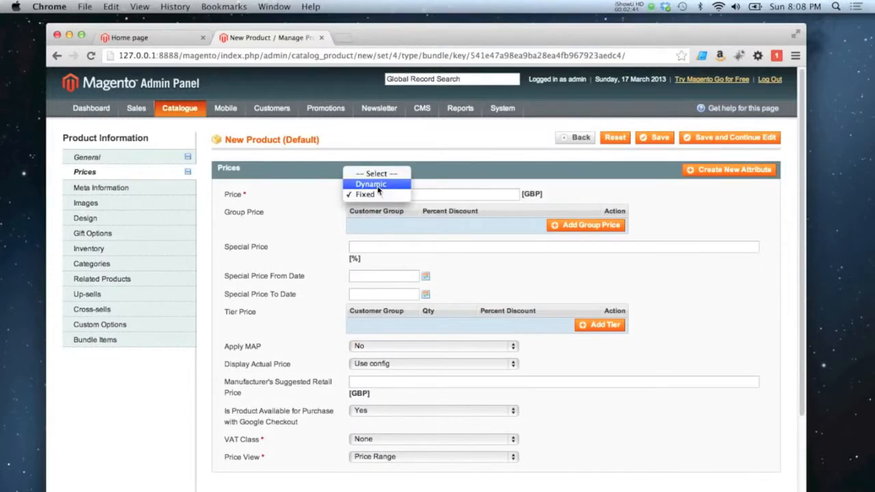
pyautogui.click(378, 185)
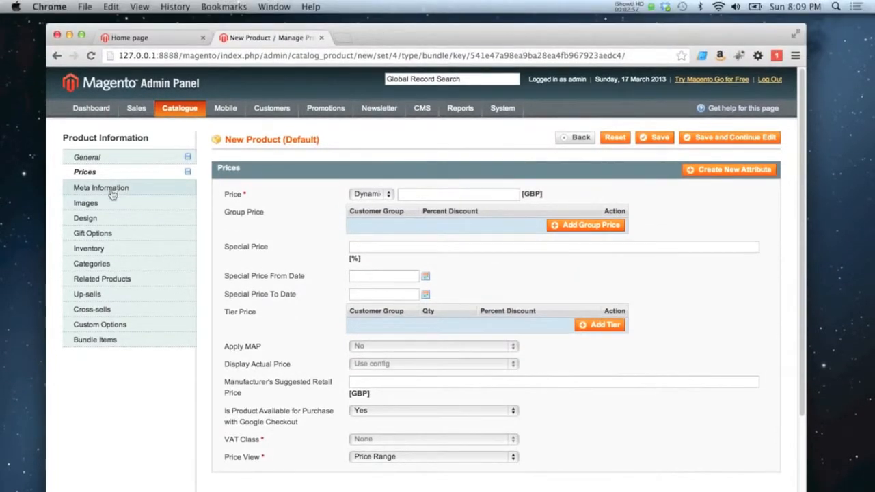
# Upload snes.jpg from the Desktop to the product's images
pyautogui.click(112, 202)
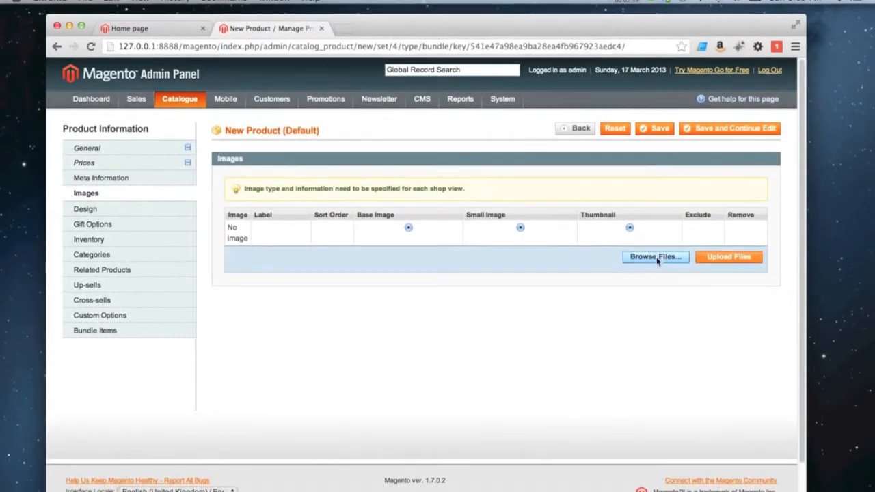
pyautogui.click(639, 265)
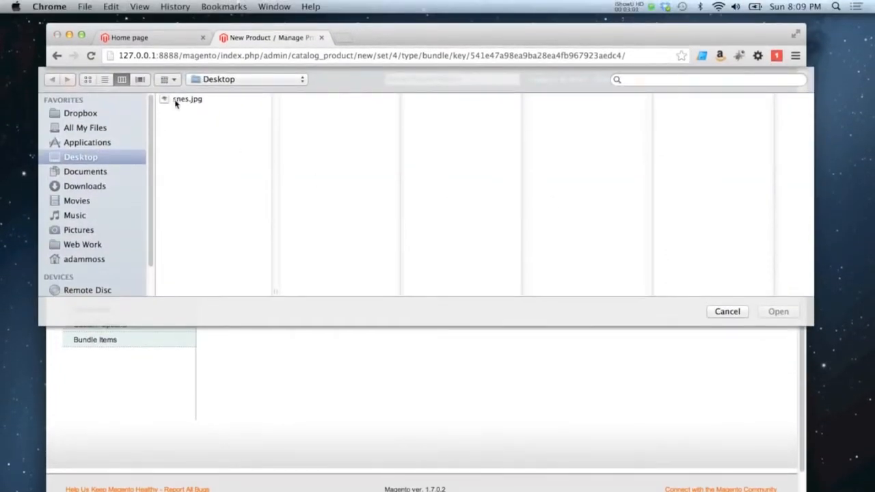
pyautogui.click(174, 101)
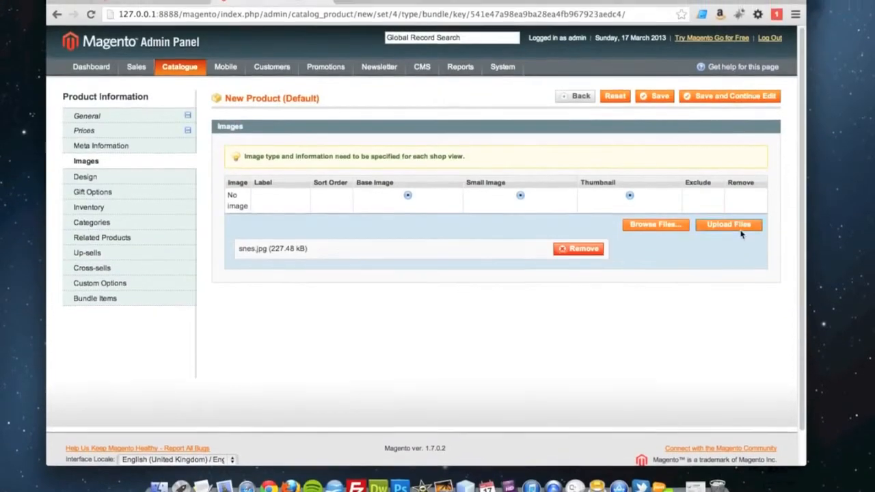
pyautogui.click(732, 224)
# Assign the uploaded console picture as base image, small image and thumbnail, and mark it as excluded
pyautogui.moveTo(284, 239)
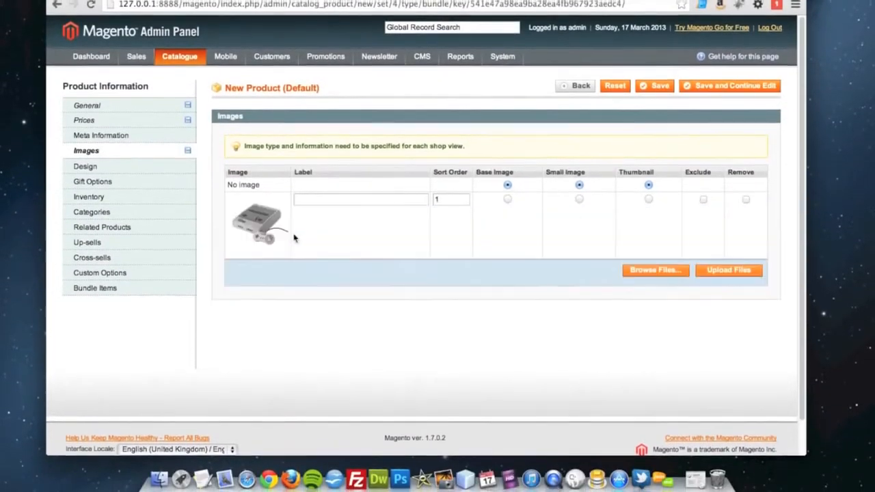
pyautogui.click(507, 198)
pyautogui.click(579, 198)
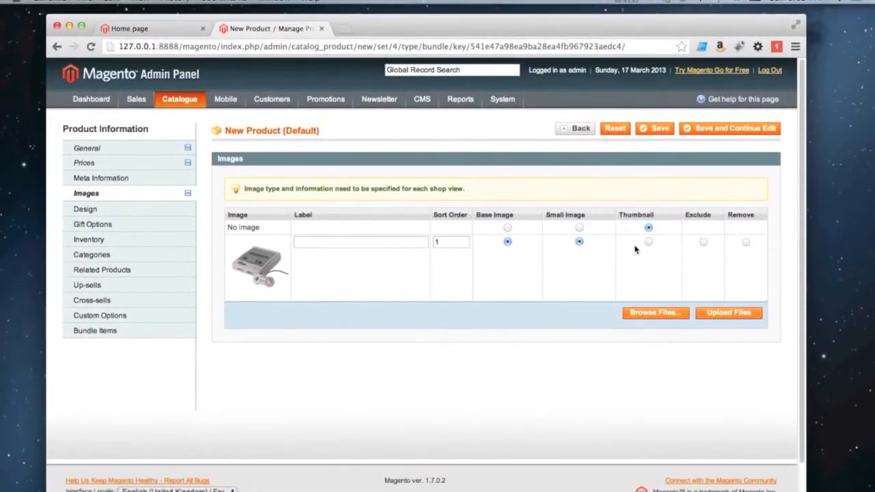
pyautogui.click(648, 243)
pyautogui.click(703, 244)
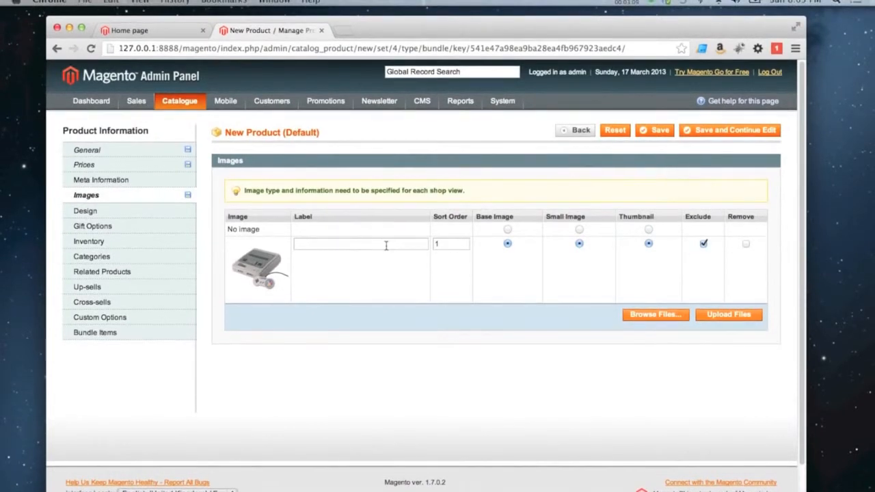
# Set the product's stock availability to In Stock in its inventory settings
pyautogui.click(103, 249)
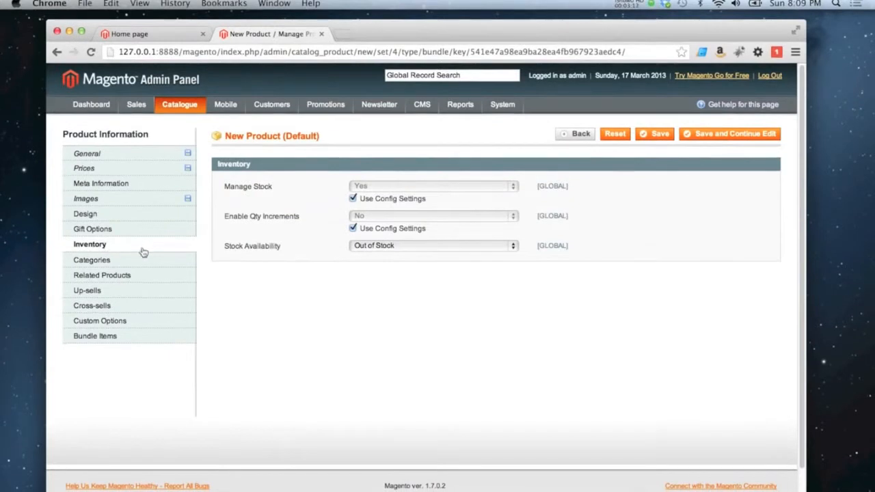
pyautogui.click(348, 245)
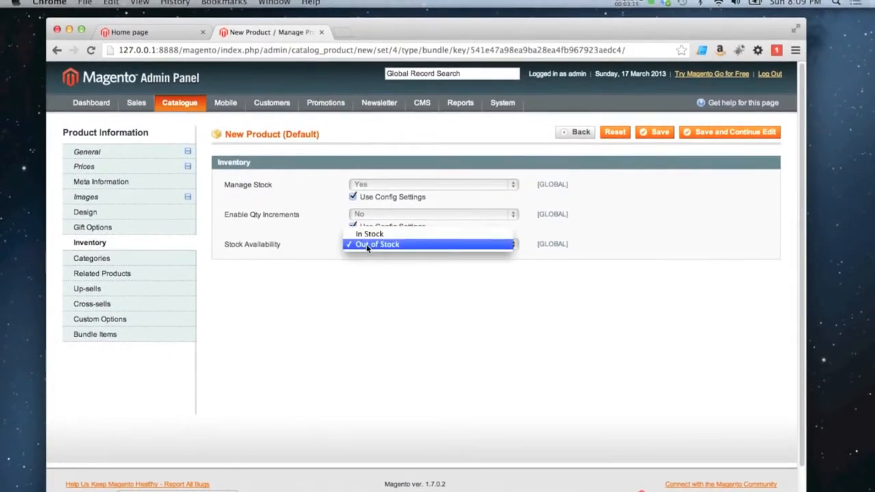
pyautogui.click(369, 236)
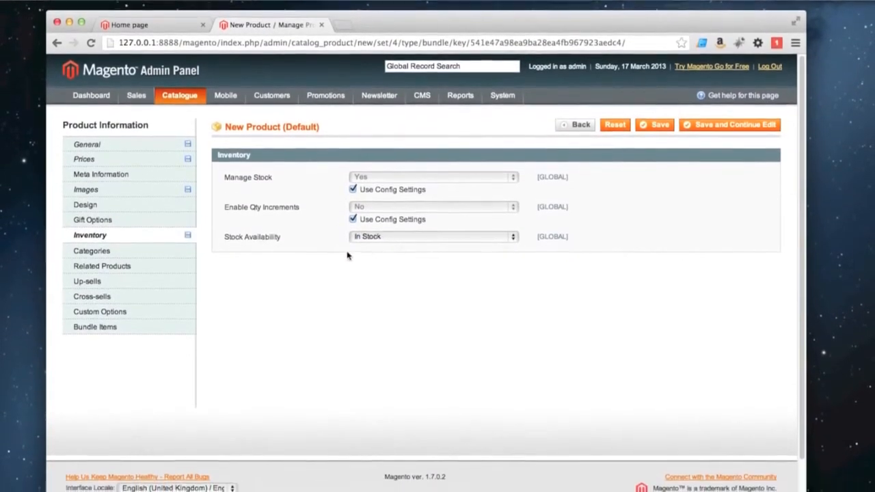
# Assign the product to the Consoles category under Video Games
pyautogui.click(94, 259)
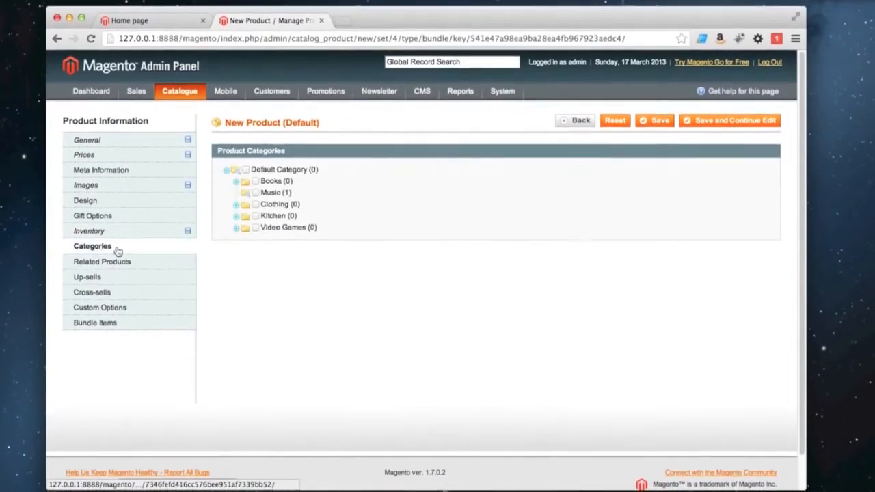
pyautogui.click(236, 227)
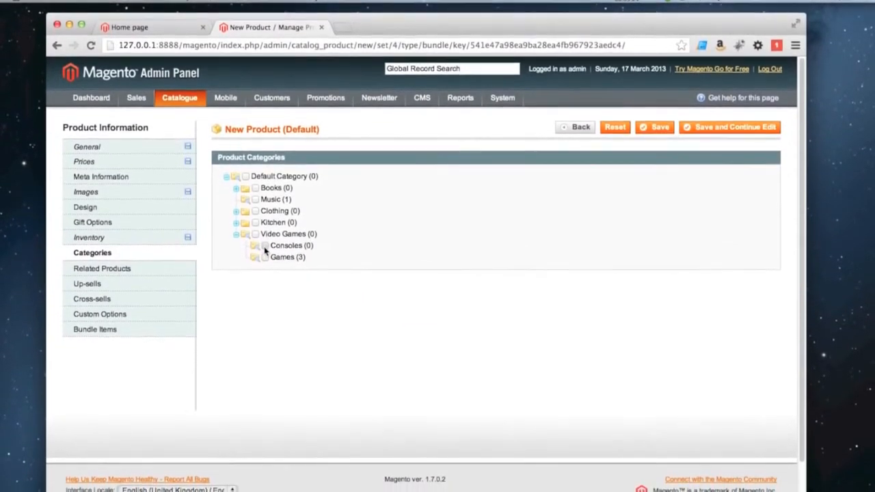
pyautogui.click(265, 246)
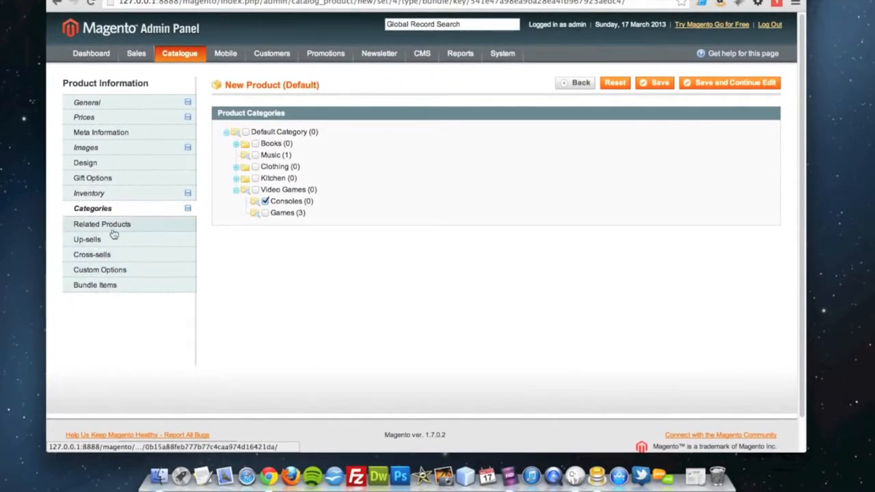
# In the bundle item settings, choose Together for how the bundle items are shipped
pyautogui.click(90, 290)
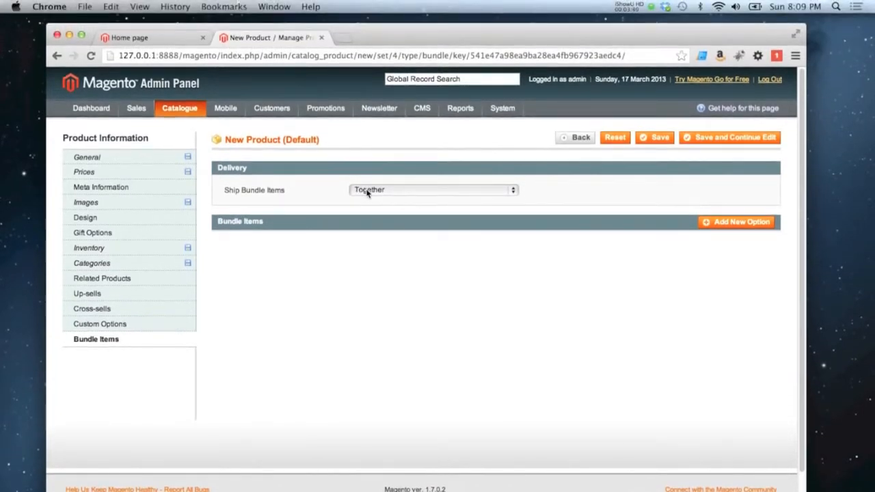
pyautogui.click(367, 191)
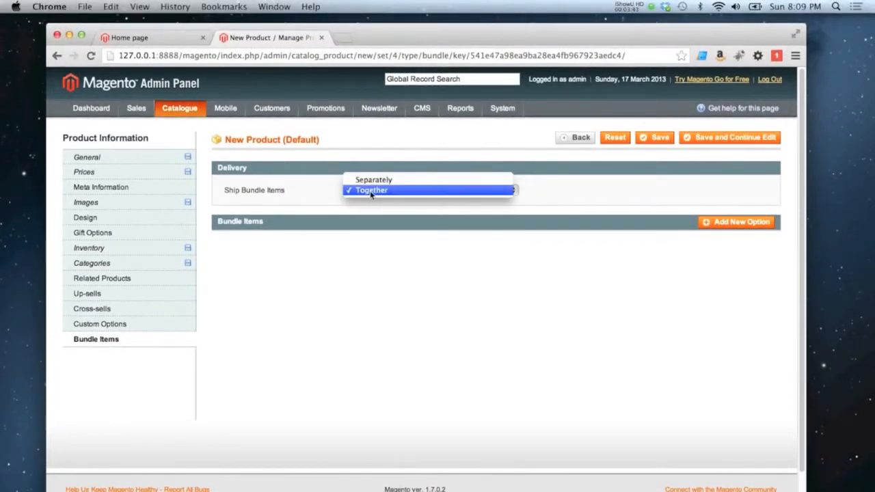
pyautogui.click(393, 196)
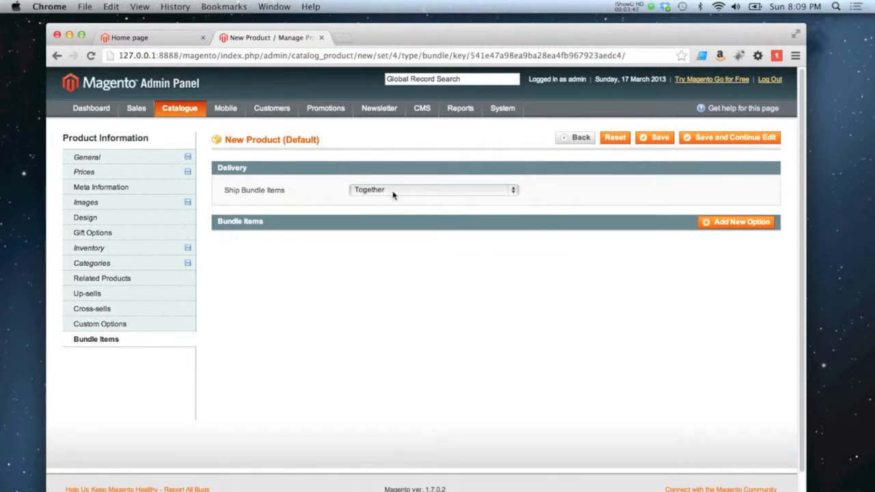
pyautogui.click(376, 192)
pyautogui.click(431, 194)
# Add a bundle option titled Console and set its position to 1
pyautogui.click(738, 222)
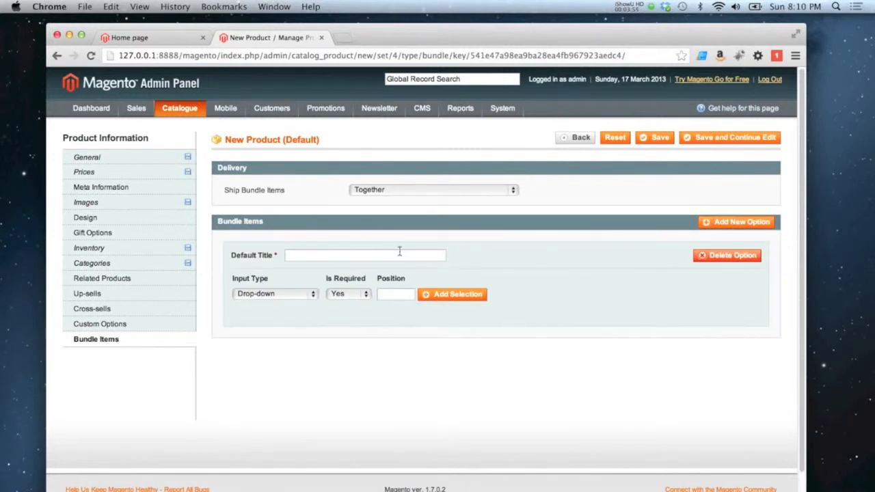
pyautogui.write('Console')
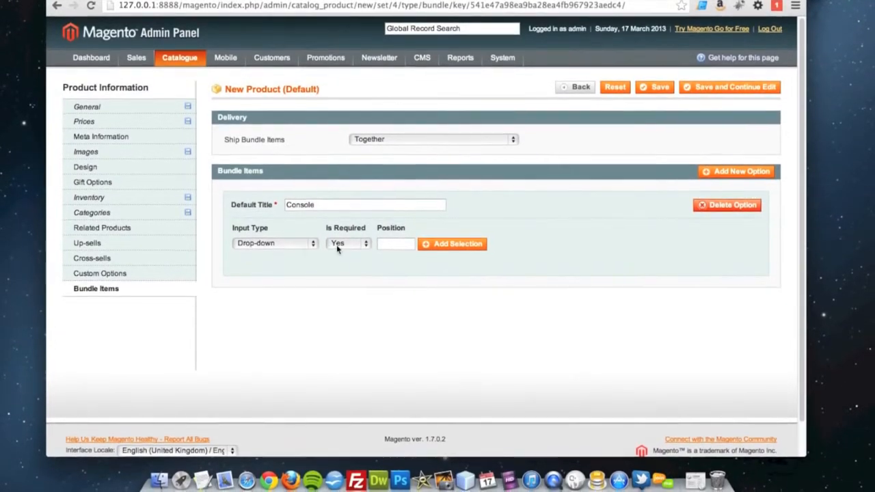
pyautogui.click(404, 244)
pyautogui.write('1')
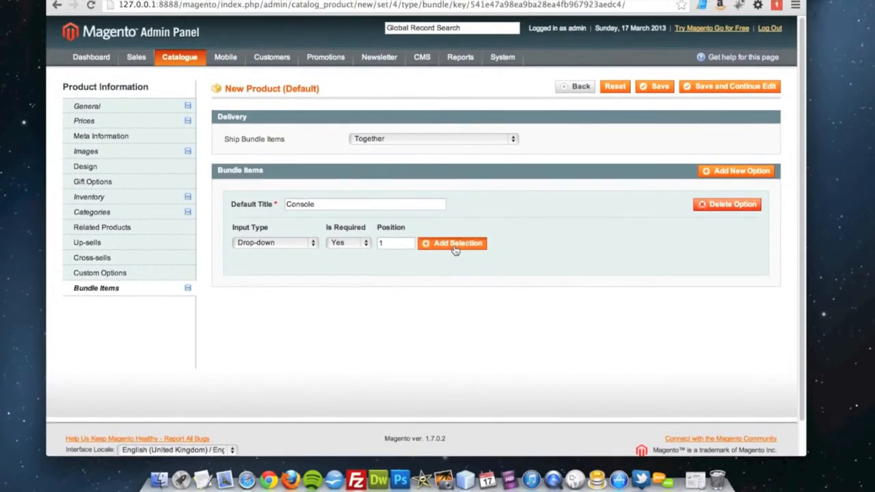
# Add the Super Nintendo Entertainment System (SNES) product to the Console option from the full product list
pyautogui.click(454, 245)
pyautogui.click(687, 287)
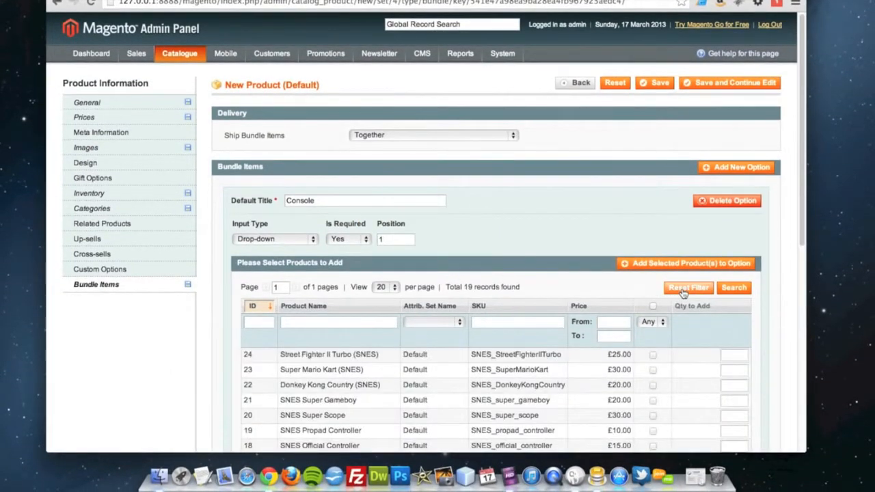
pyautogui.scroll(-1, 682, 294)
pyautogui.scroll(-1, 682, 294)
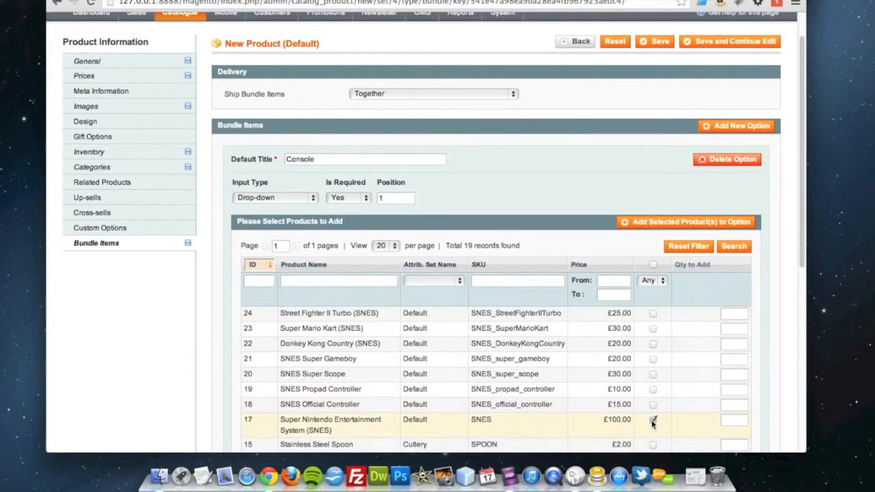
pyautogui.click(688, 222)
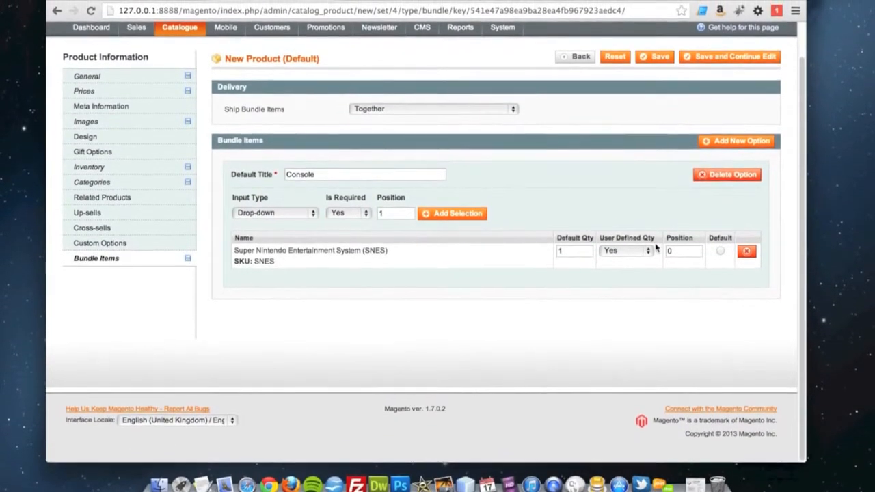
# Make the SNES product the Console option's default selection and set its user-defined quantity to No
pyautogui.click(720, 252)
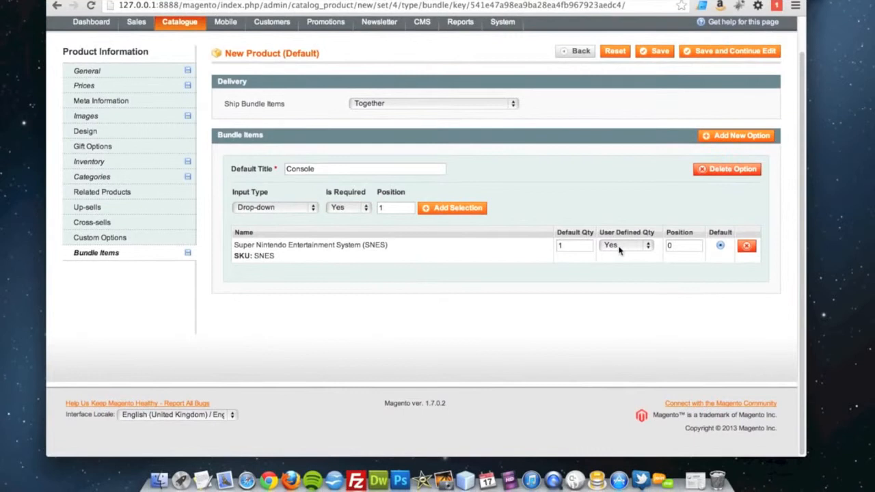
pyautogui.click(626, 247)
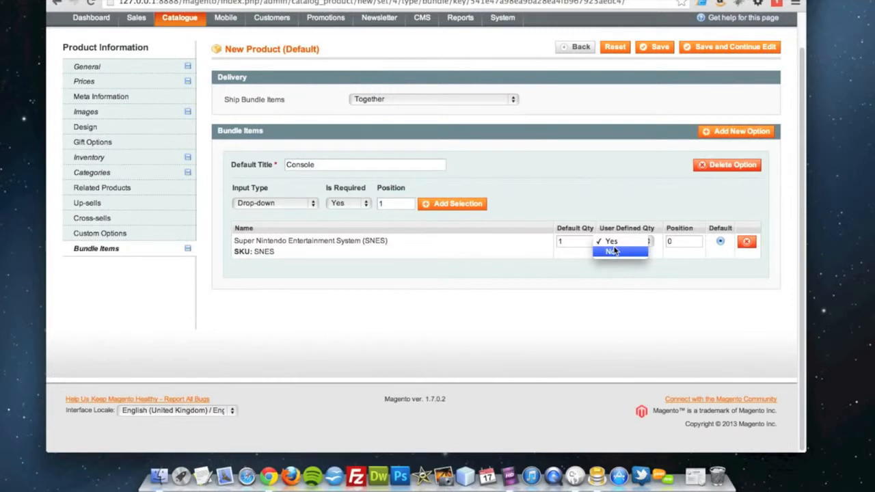
pyautogui.click(613, 251)
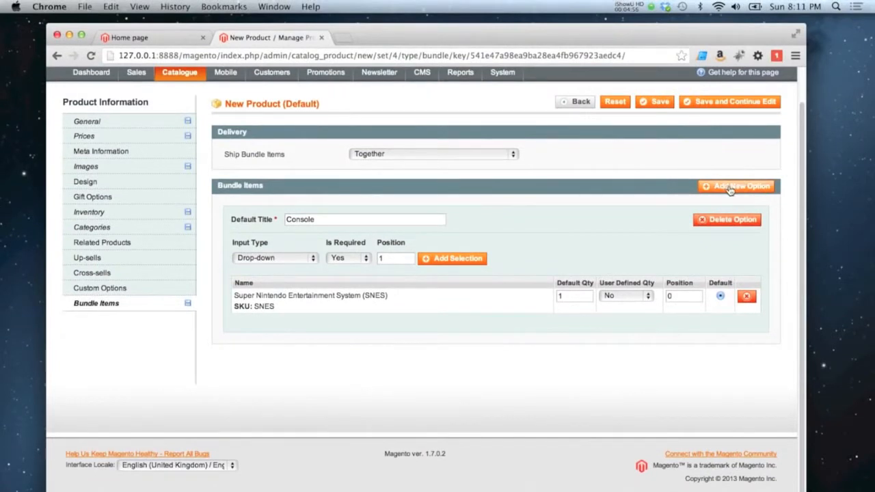
# Add a bundle option titled Choose Controller with the Radio Buttons input type and position 2
pyautogui.click(730, 188)
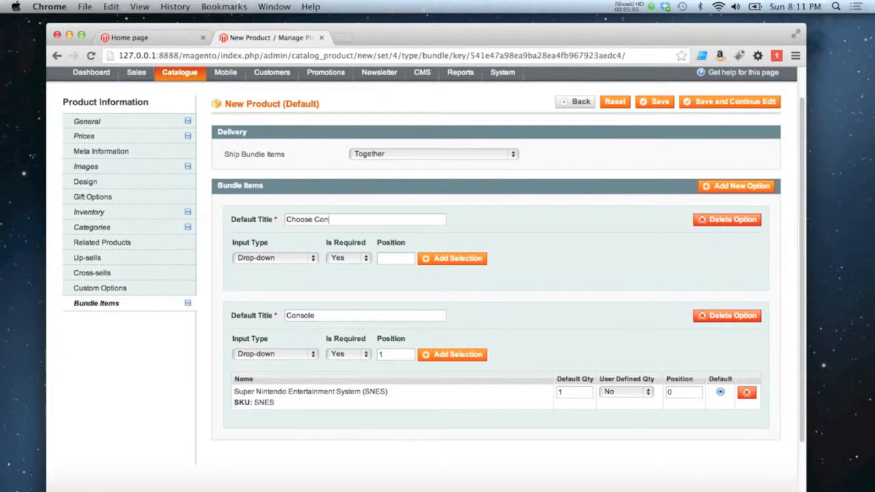
pyautogui.click(278, 257)
pyautogui.click(273, 269)
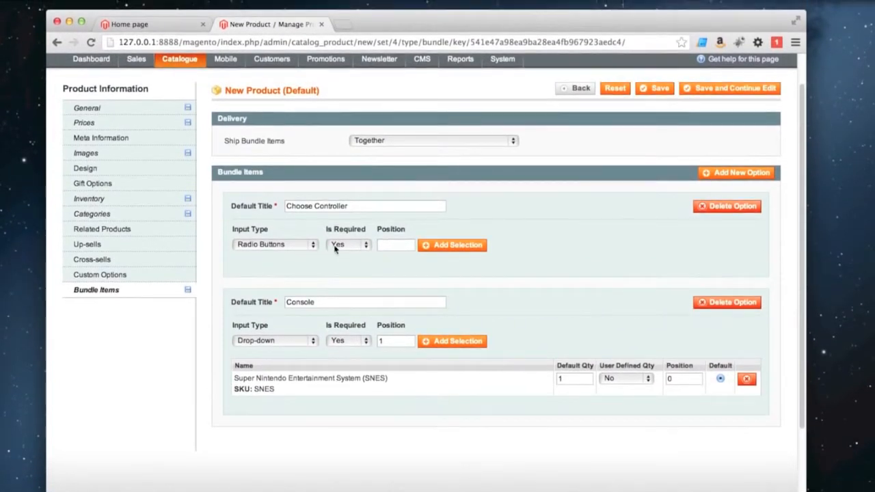
pyautogui.click(336, 248)
pyautogui.click(340, 246)
pyautogui.click(396, 248)
pyautogui.write('2')
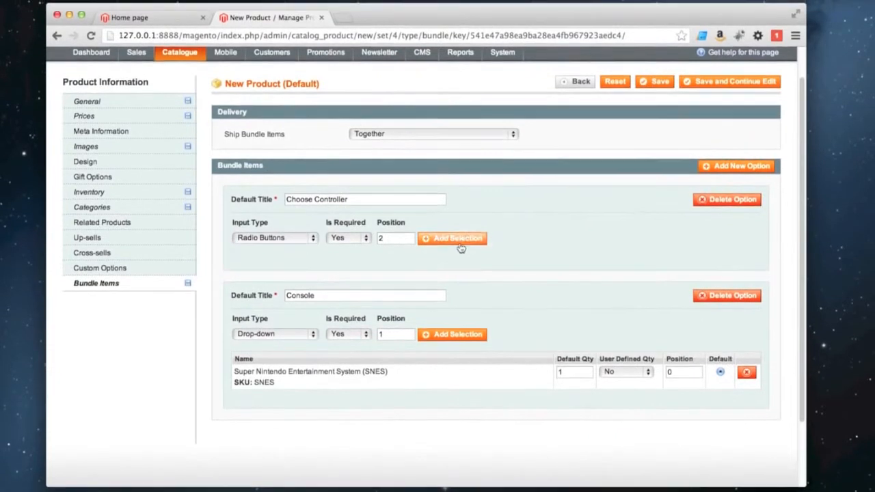
# Make the Choose Controller option not required and add the SNES Propad Controller and SNES Official Controller products to it
pyautogui.click(455, 244)
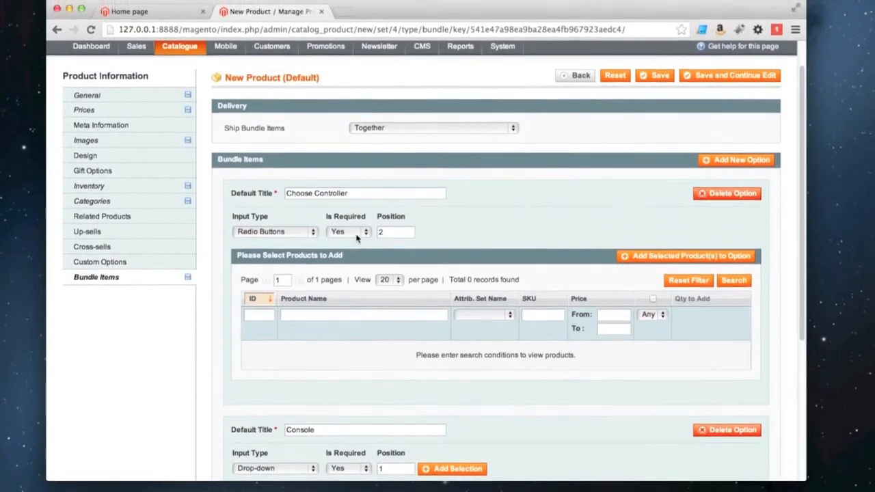
pyautogui.click(355, 218)
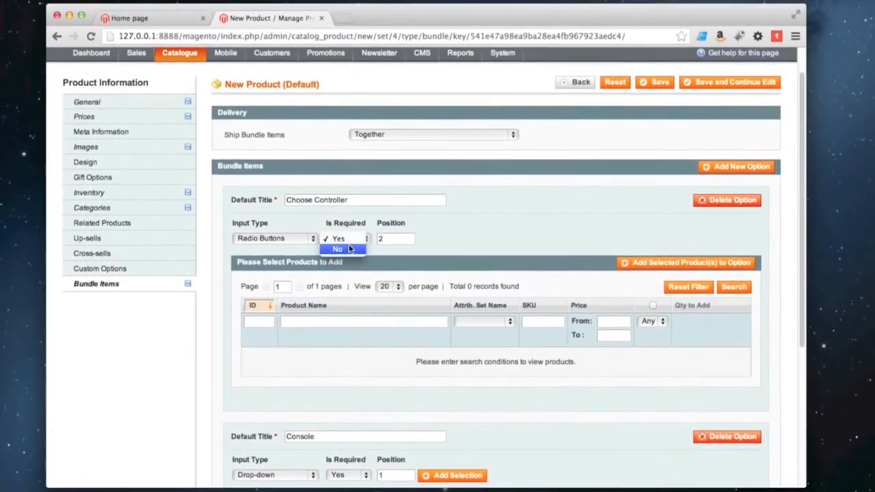
pyautogui.click(348, 230)
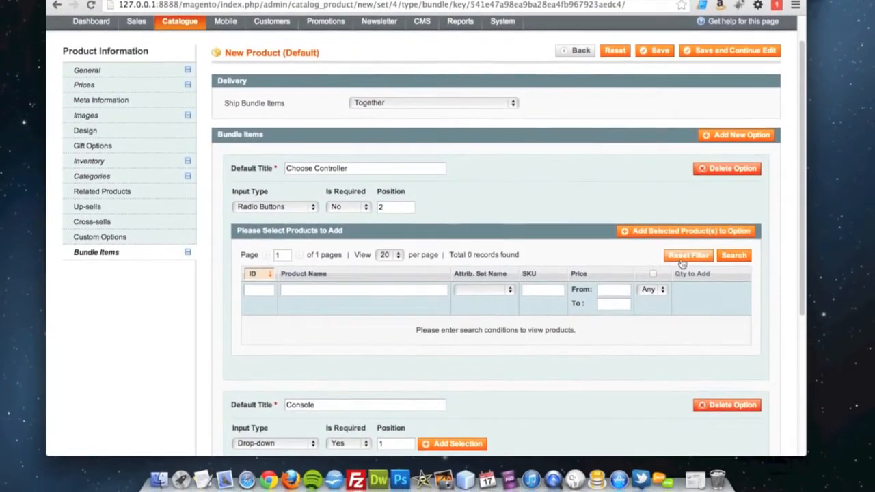
pyautogui.click(685, 252)
pyautogui.scroll(-6, 706, 289)
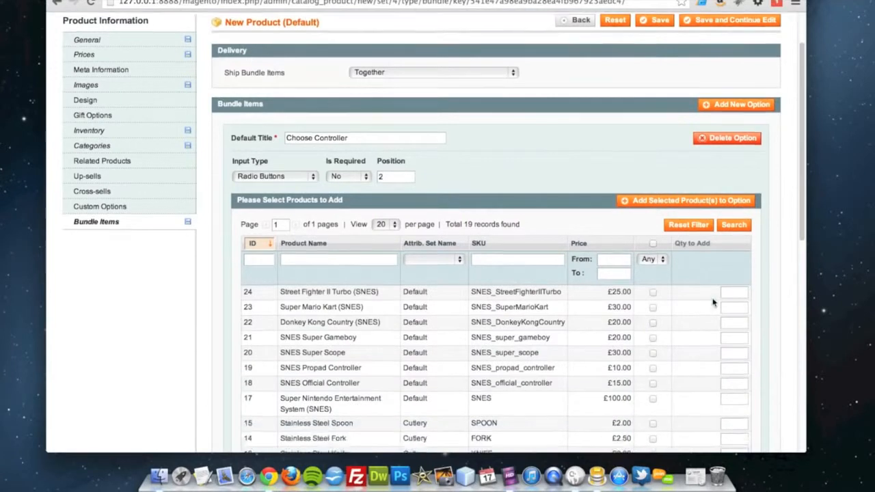
pyautogui.scroll(2, 711, 300)
pyautogui.scroll(2, 707, 298)
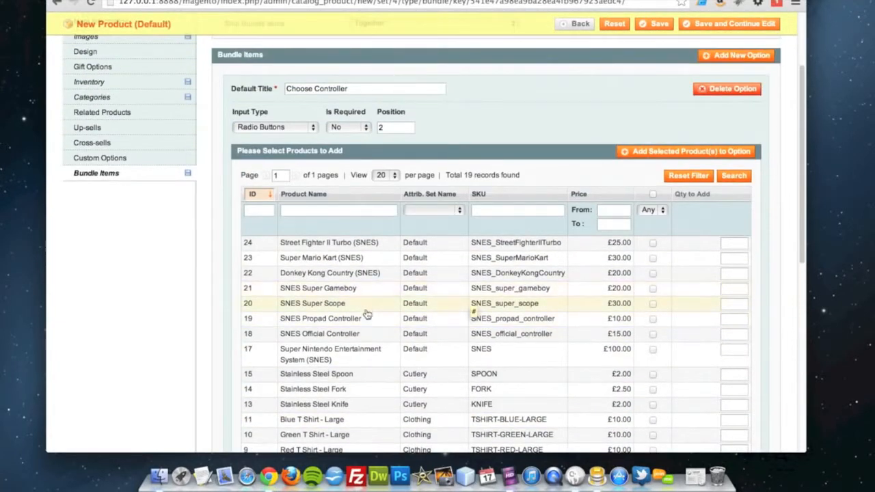
pyautogui.click(653, 318)
pyautogui.click(652, 334)
pyautogui.click(684, 181)
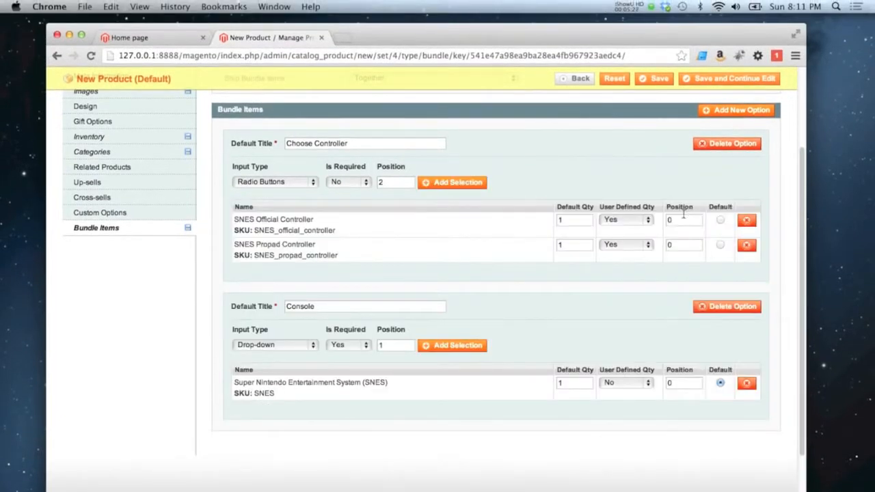
# Set the user-defined quantity to No for both the SNES Official Controller and the SNES Propad Controller
pyautogui.scroll(3, 509, 240)
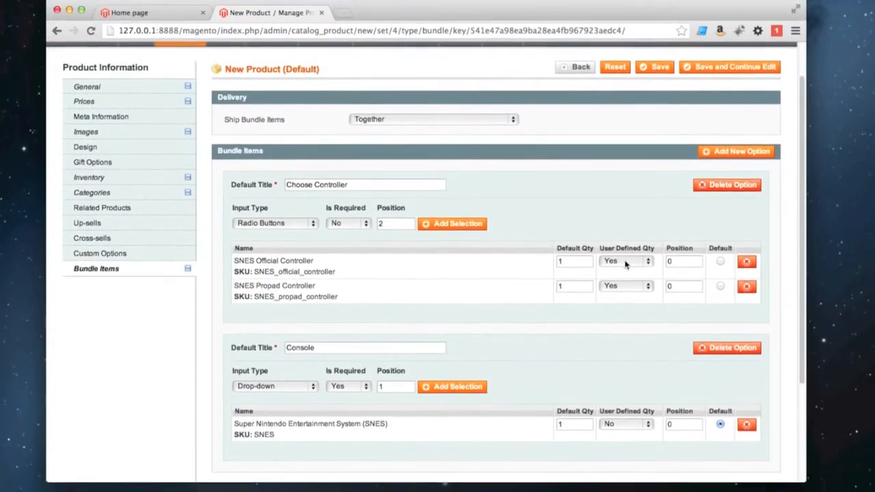
pyautogui.click(628, 288)
pyautogui.click(610, 260)
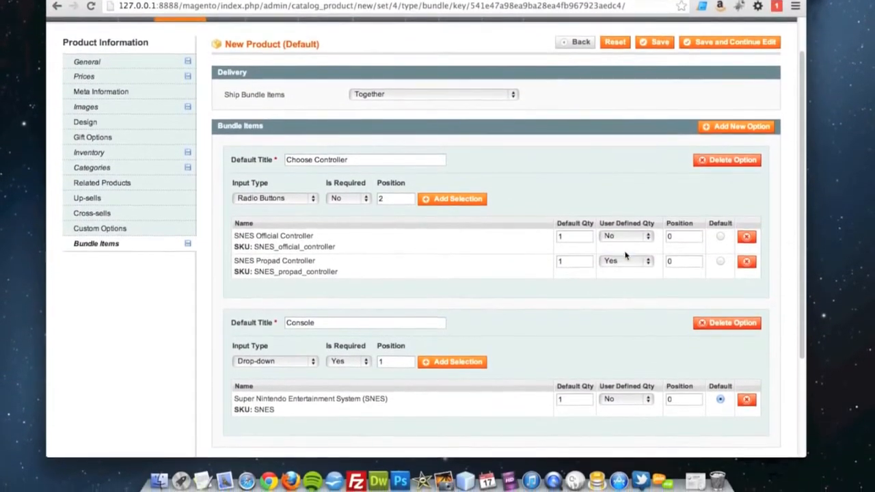
pyautogui.click(625, 275)
pyautogui.click(624, 267)
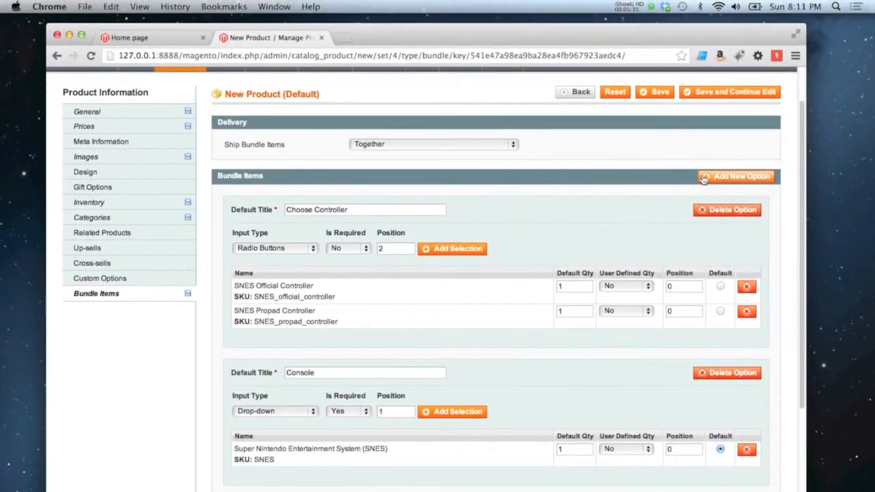
# Add a bundle option titled Choose Accessories with the Drop-down input type
pyautogui.click(731, 179)
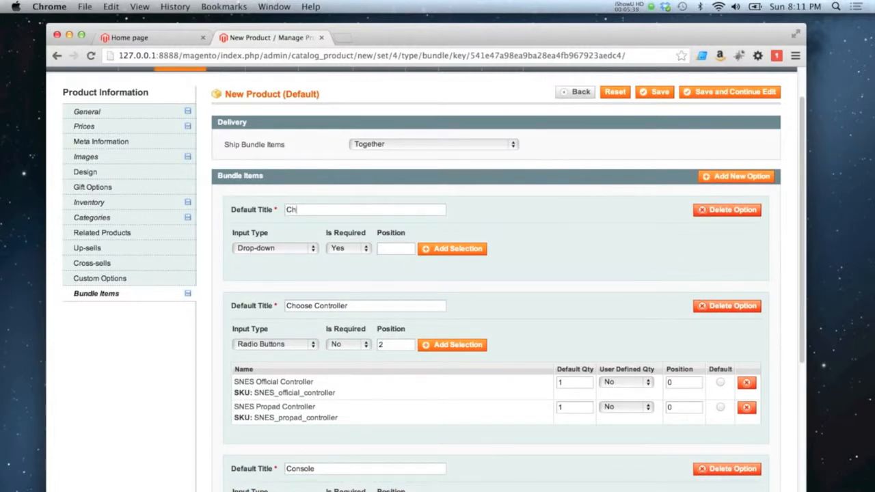
pyautogui.write('Choose Accessorie')
pyautogui.click(290, 250)
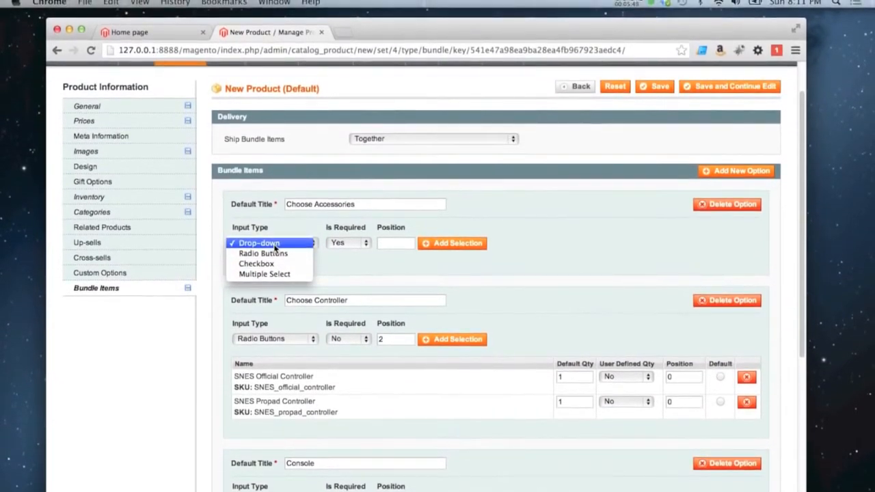
pyautogui.click(276, 244)
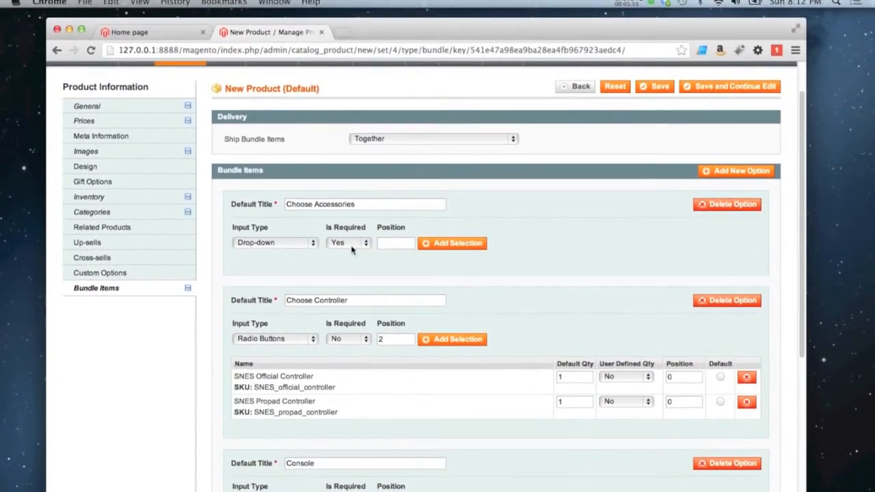
# Add SNES Super Gameboy and SNES Super Scope to the Choose Accessories option and set the option's position to 3
pyautogui.click(440, 250)
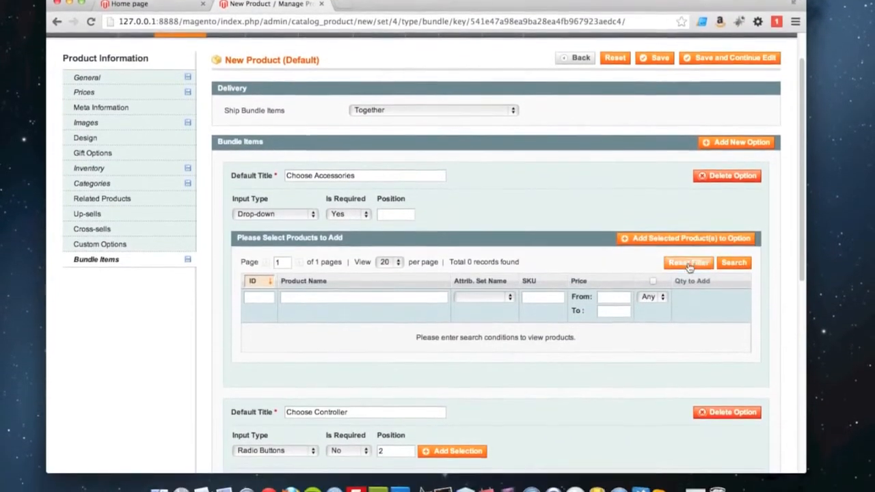
pyautogui.click(689, 265)
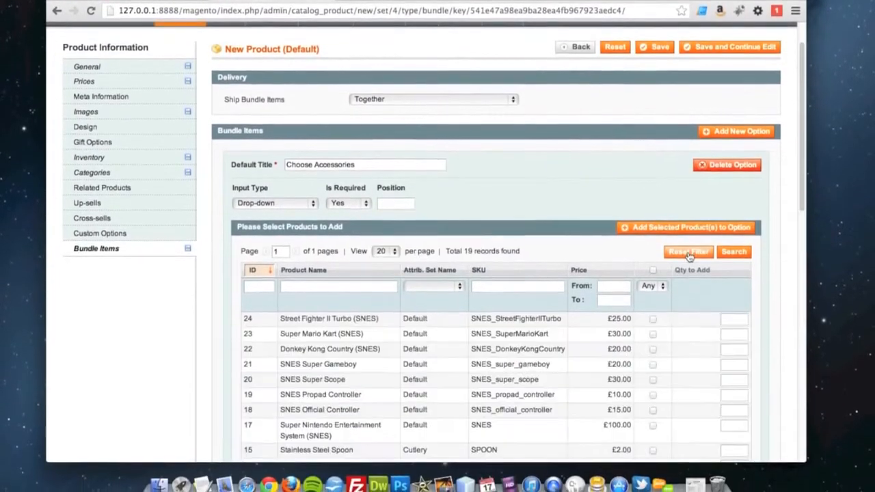
pyautogui.scroll(-3, 636, 317)
pyautogui.scroll(1, 637, 318)
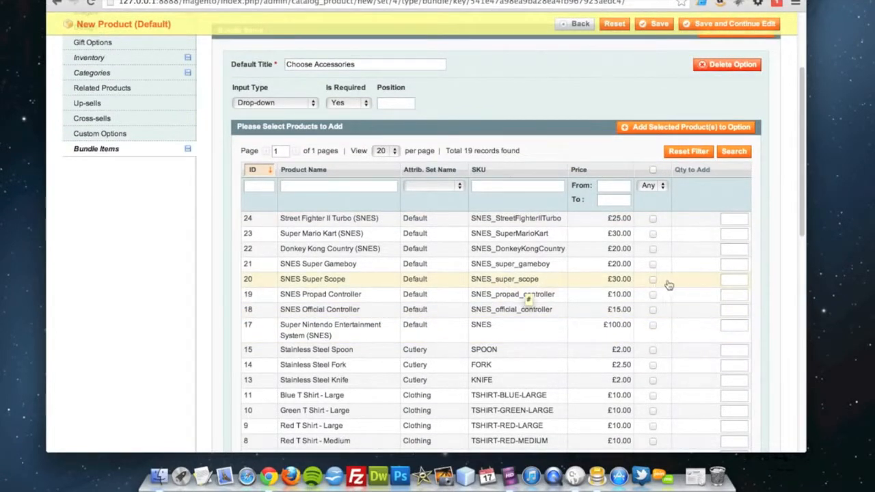
pyautogui.click(653, 266)
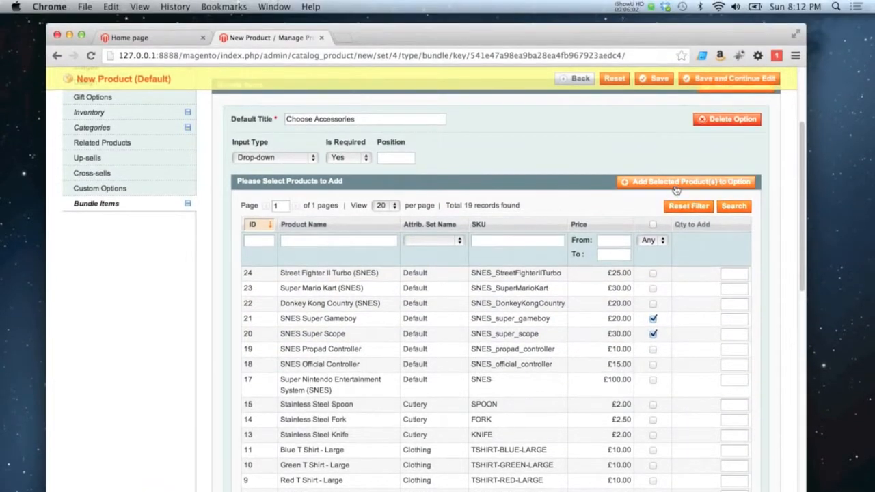
pyautogui.click(677, 128)
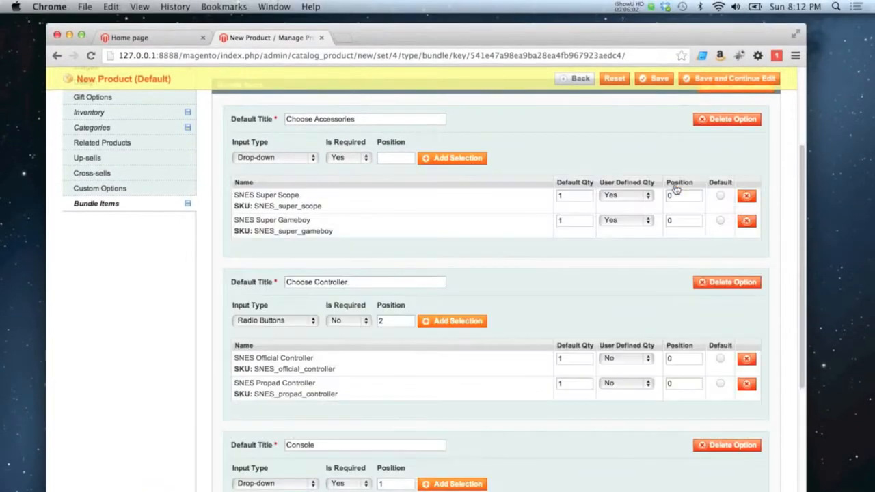
pyautogui.scroll(1, 667, 218)
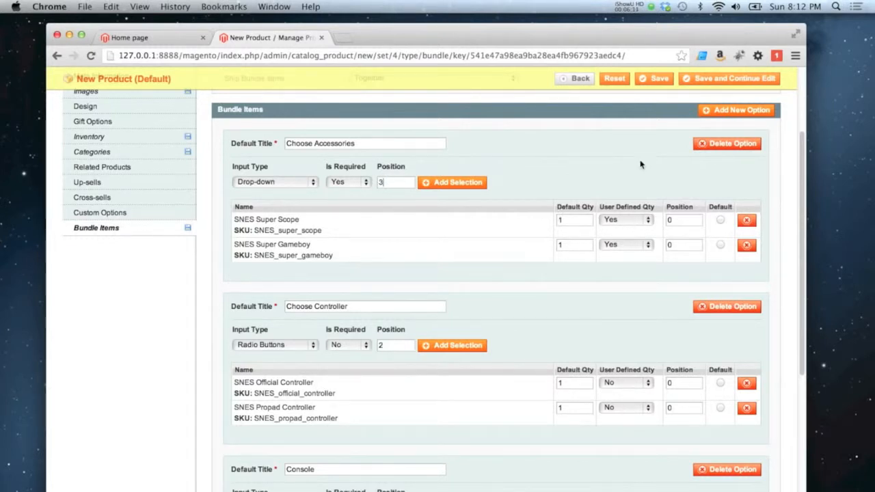
# Add a bundle option titled Choose Games with the Checkbox input type
pyautogui.click(738, 110)
pyautogui.click(364, 144)
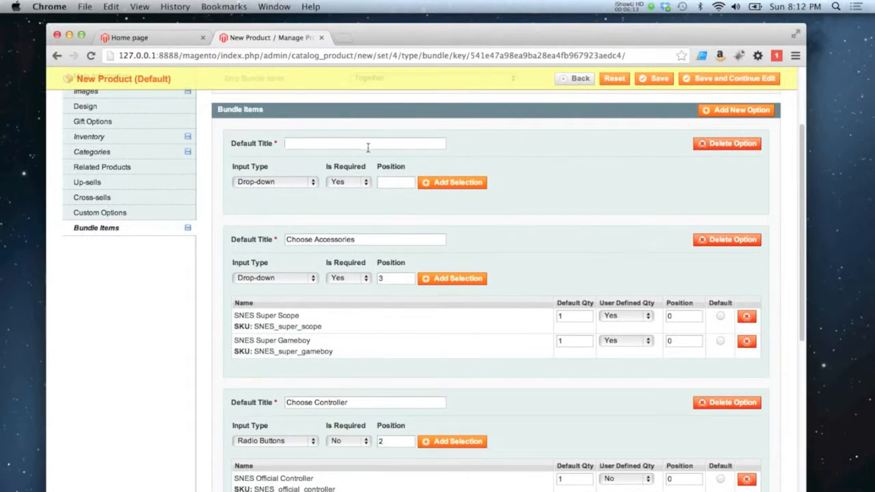
pyautogui.press('super+a')
pyautogui.click(286, 184)
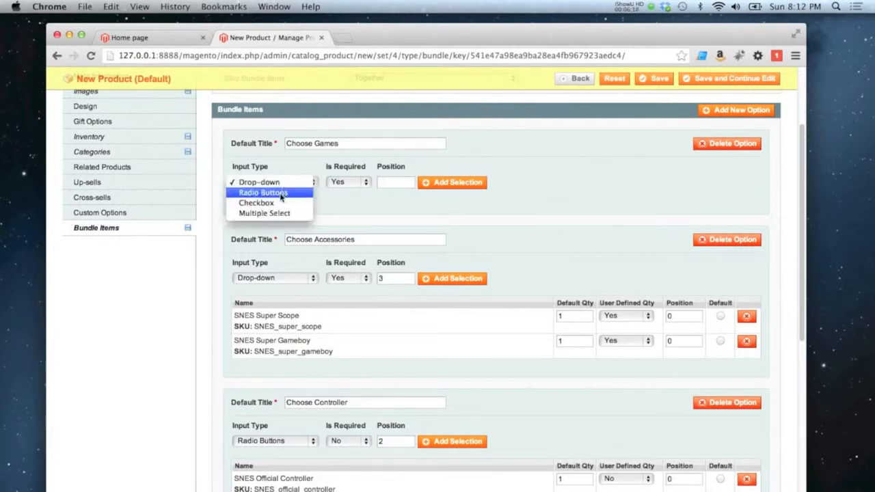
pyautogui.click(274, 205)
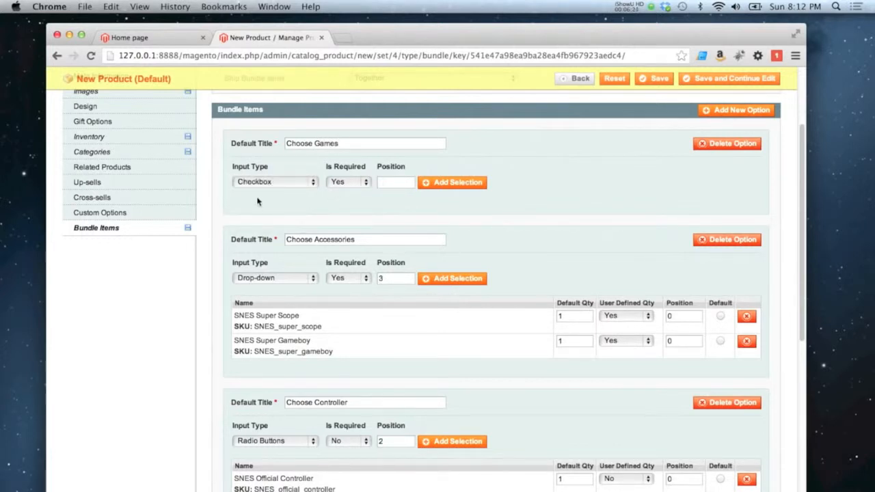
pyautogui.click(274, 185)
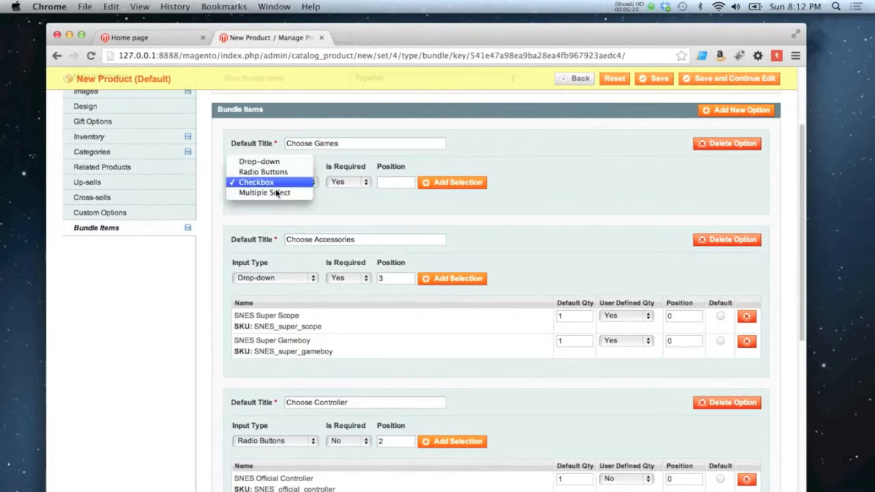
pyautogui.click(332, 206)
# Make Choose Games not required with position 4 and add Street Fighter II Turbo, Super Mario Kart and Donkey Kong Country to it
pyautogui.click(350, 183)
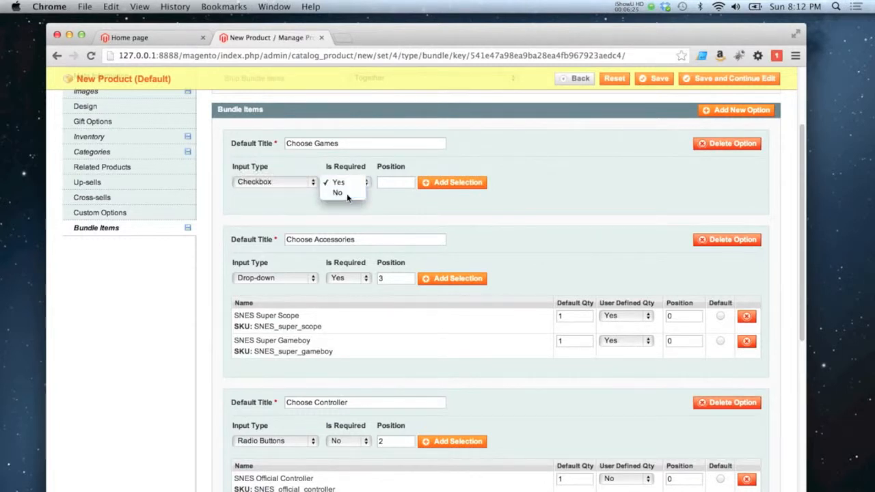
pyautogui.click(458, 185)
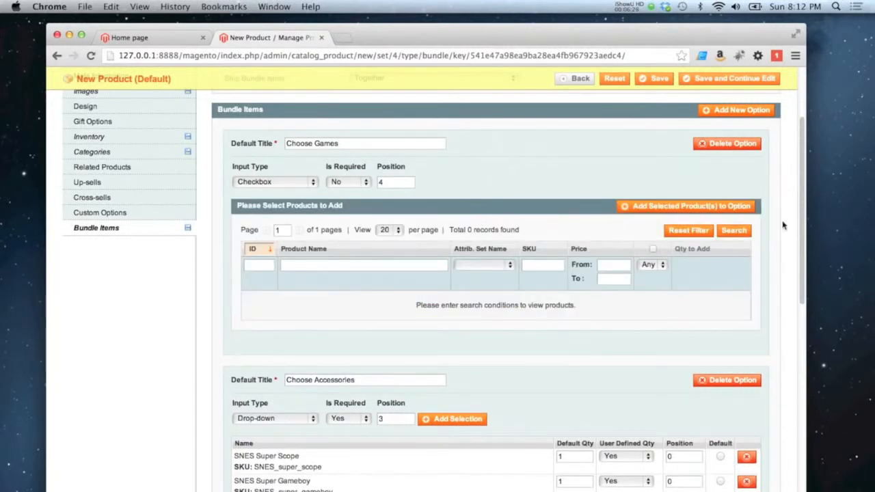
pyautogui.click(702, 231)
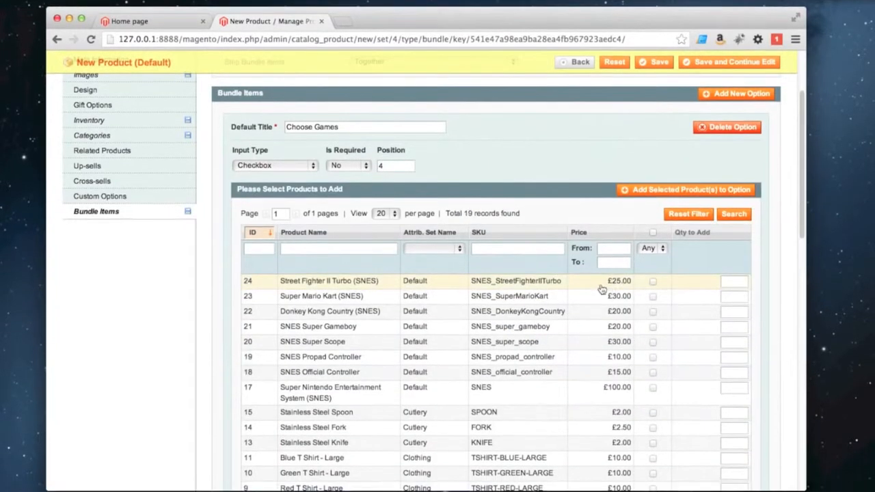
pyautogui.click(652, 281)
pyautogui.click(652, 295)
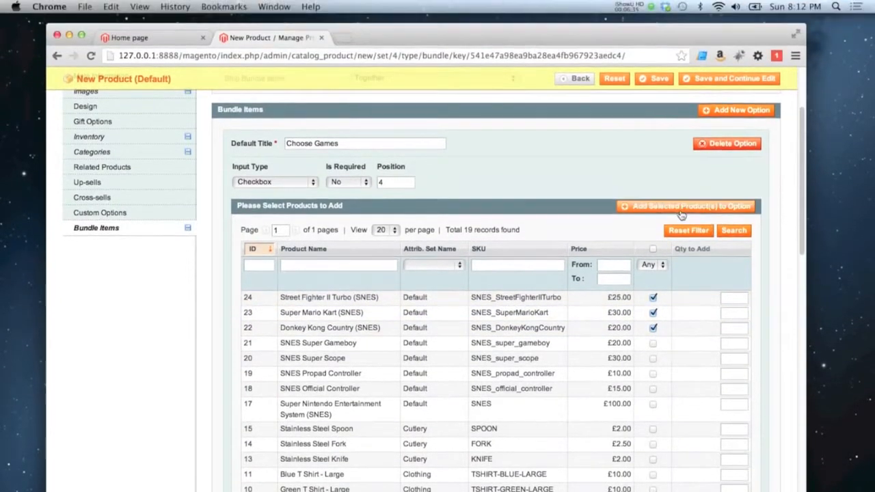
pyautogui.click(683, 152)
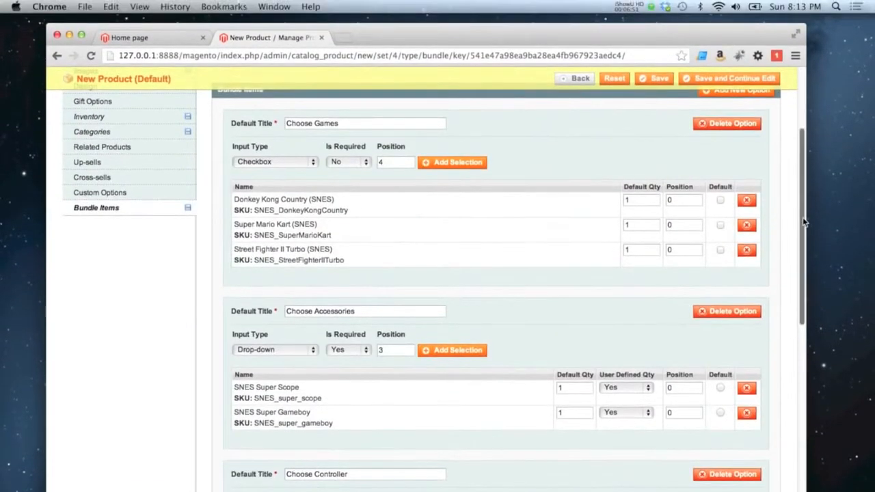
# Look over the configured bundle options and try to save the new product
pyautogui.moveTo(803, 212); pyautogui.dragTo(804, 295)
pyautogui.moveTo(805, 257); pyautogui.dragTo(803, 125)
pyautogui.moveTo(803, 179); pyautogui.dragTo(802, 171)
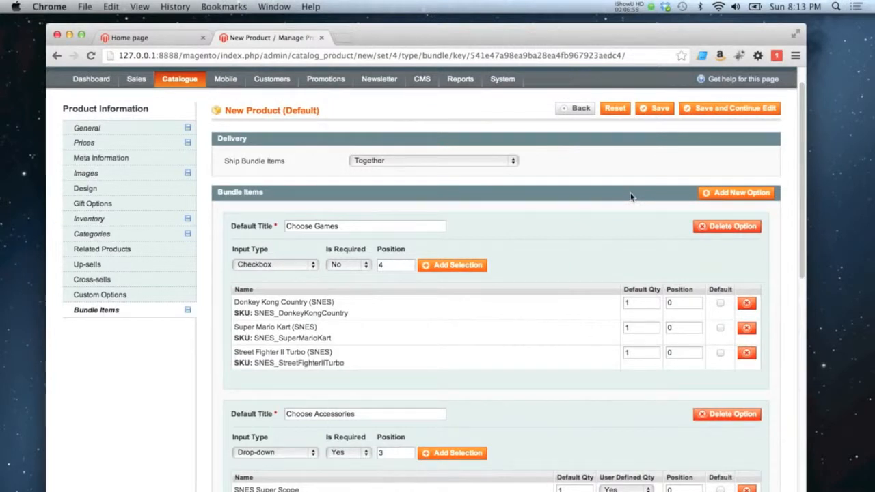
pyautogui.click(702, 110)
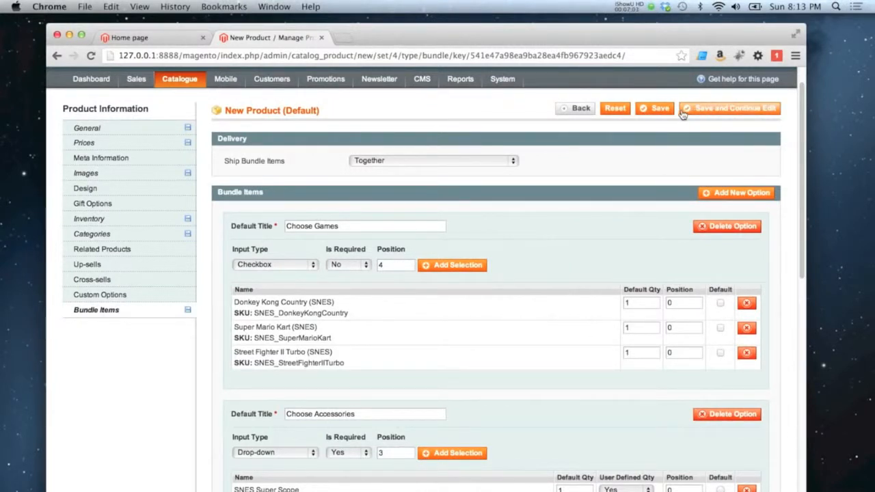
pyautogui.click(654, 111)
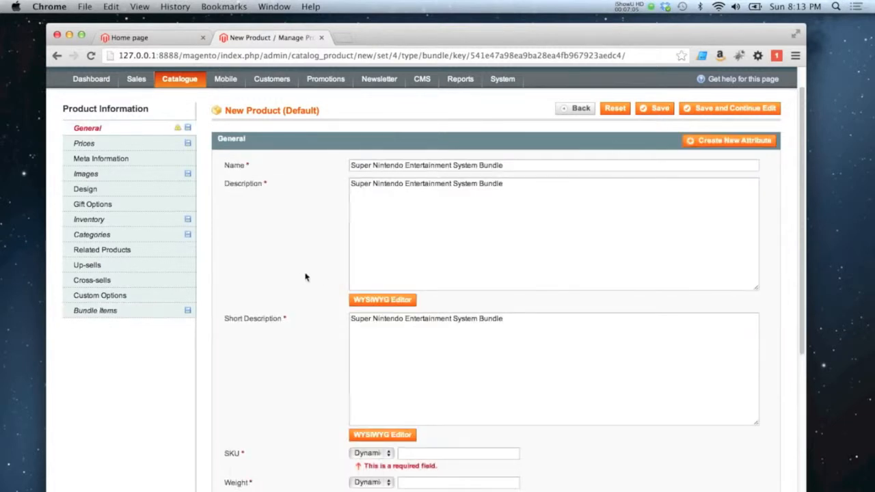
# Set the SKU to SNES_BUNDLE_DYNAMIC, rename the product Super Nintendo Entertainment System Bundle - Dynamic, and save it
pyautogui.scroll(-3, 305, 276)
pyautogui.scroll(3, 310, 277)
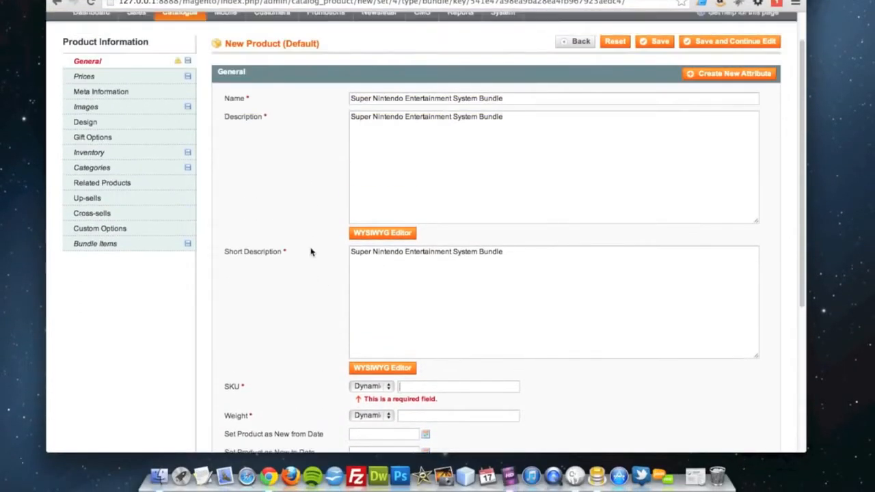
pyautogui.scroll(-2, 427, 328)
pyautogui.write('SNES_BUNDLE_DYNAMIC')
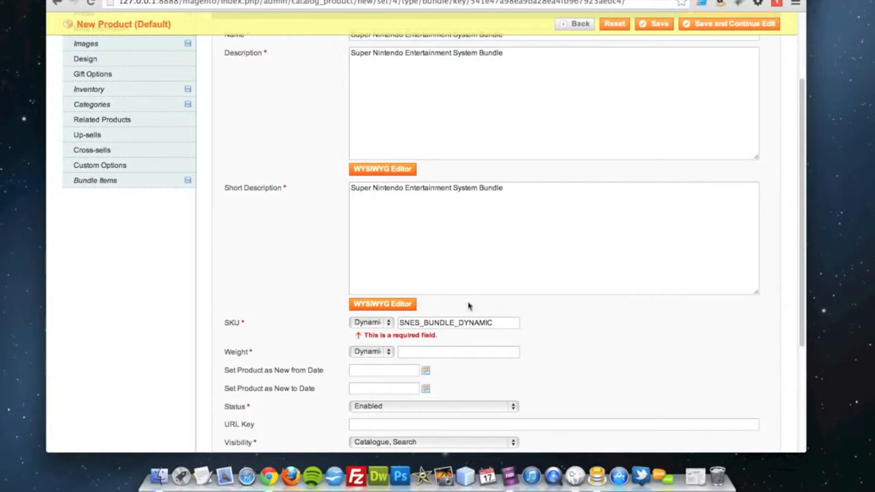
pyautogui.scroll(3, 468, 306)
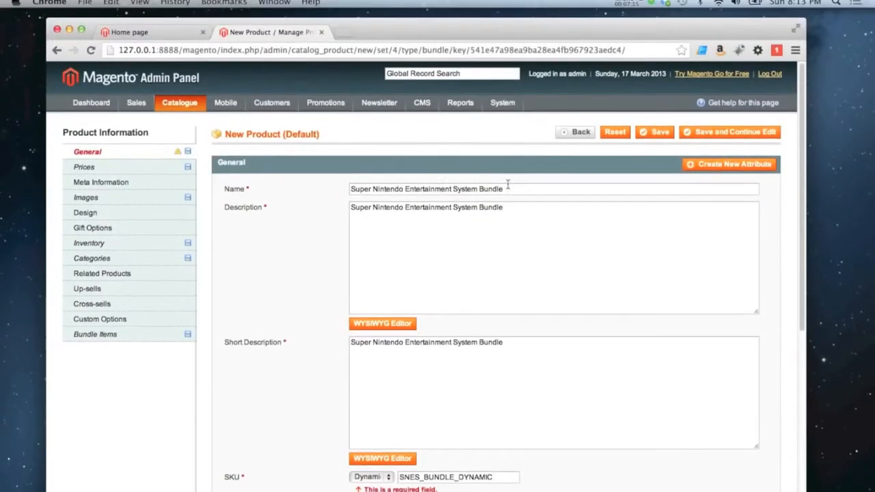
pyautogui.click(660, 140)
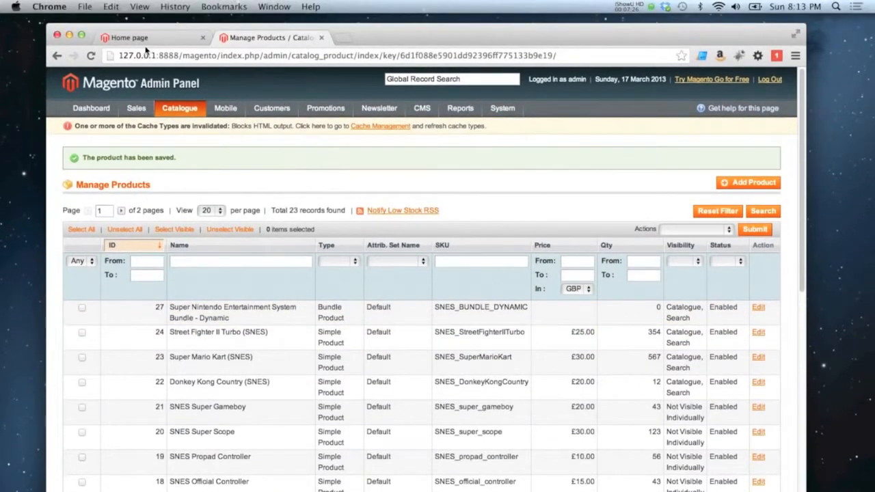
# Switch to the storefront and open the Super Nintendo Entertainment System Bundle - Dynamic product from the Video Games Consoles category
pyautogui.click(130, 37)
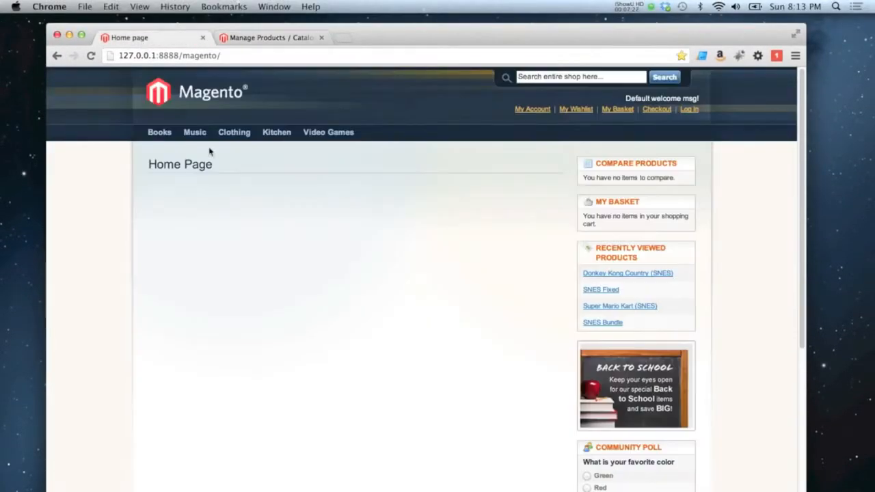
pyautogui.moveTo(330, 131)
pyautogui.click(331, 148)
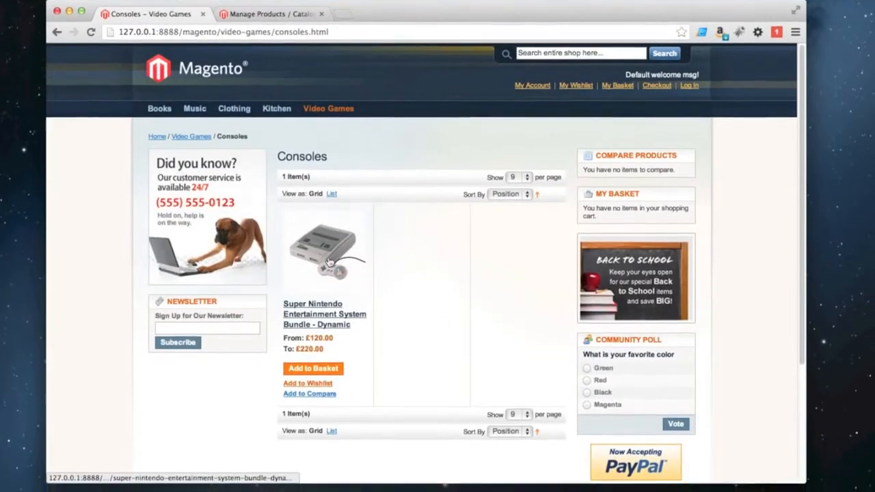
pyautogui.click(326, 260)
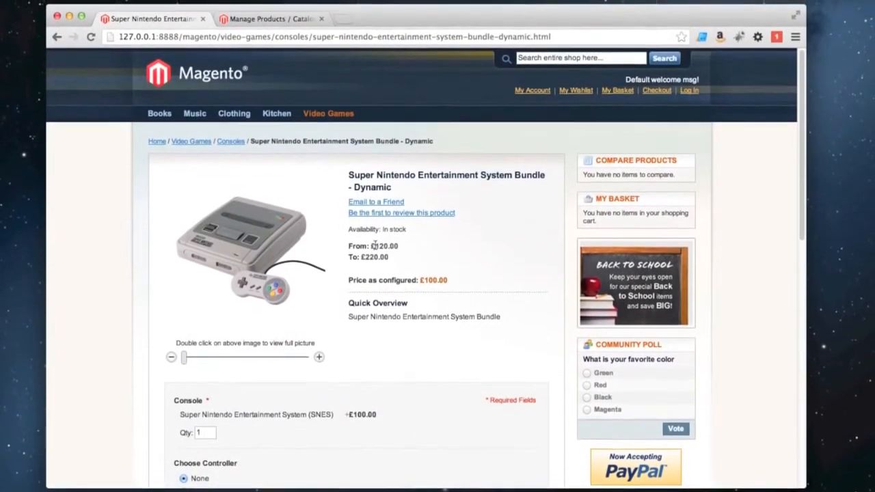
# Examine the bundle's price range, configured price and available options on the storefront product page
pyautogui.moveTo(374, 246)
pyautogui.mouseDown()
pyautogui.moveTo(399, 246)
pyautogui.moveTo(366, 253)
pyautogui.mouseUp()
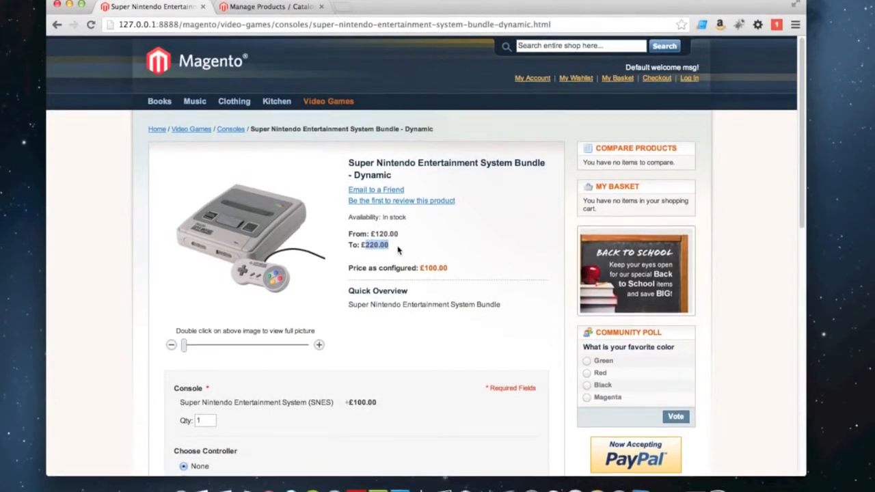
pyautogui.scroll(-4, 397, 250)
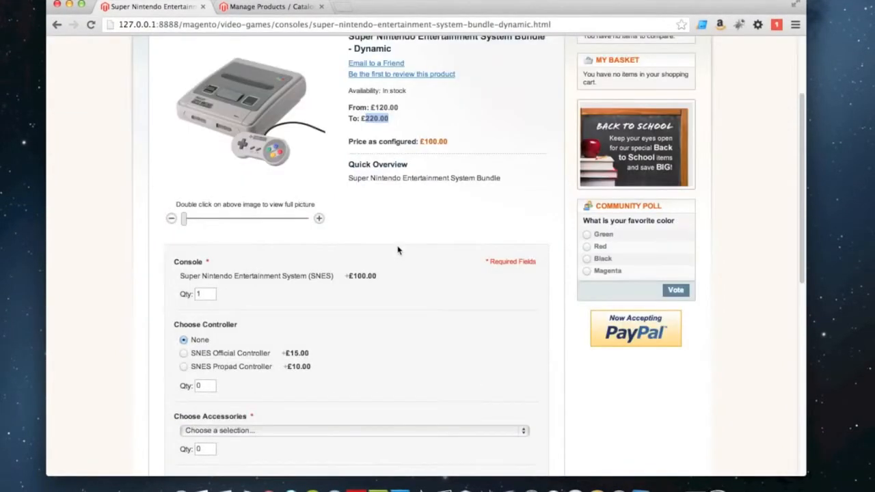
pyautogui.scroll(3, 405, 261)
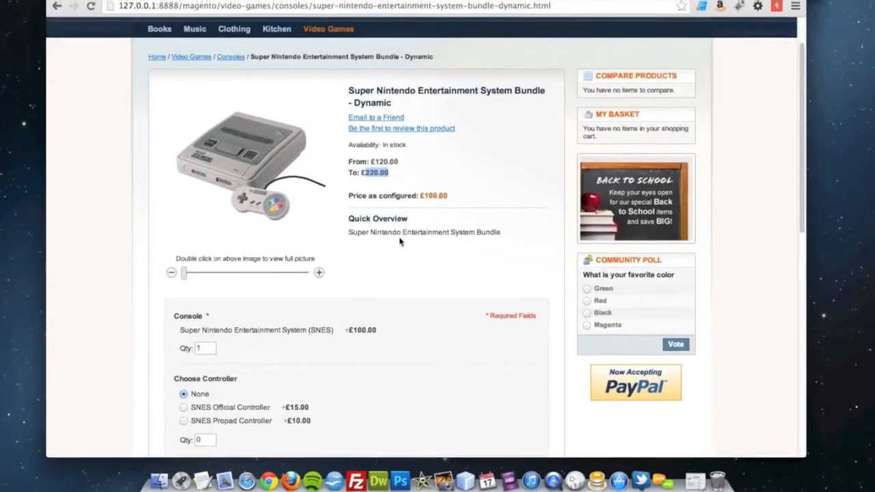
pyautogui.scroll(-1, 401, 263)
pyautogui.click(266, 304)
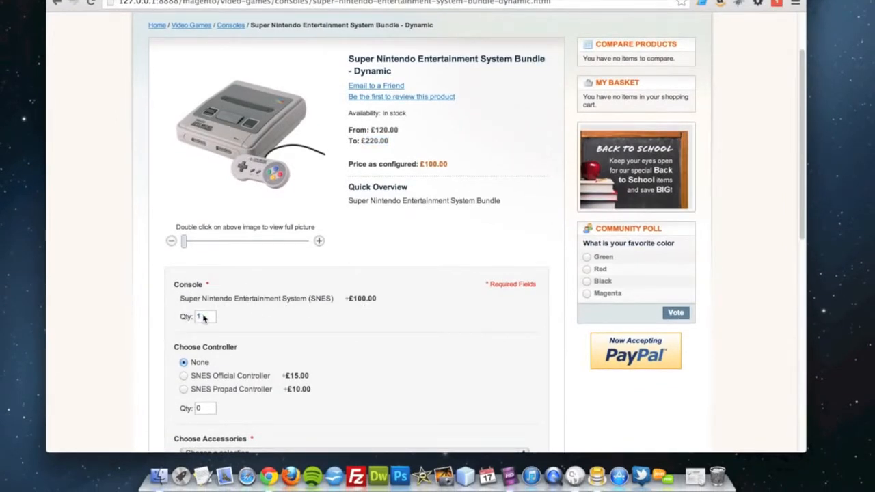
pyautogui.scroll(-3, 226, 324)
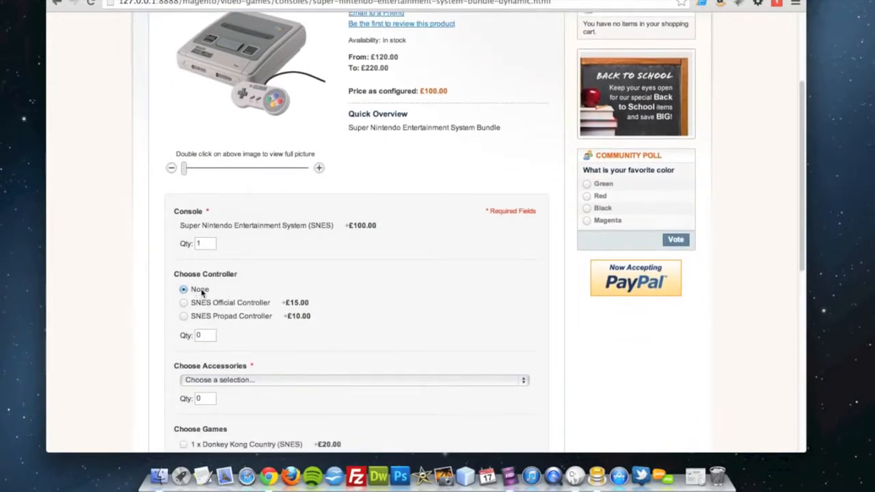
pyautogui.moveTo(209, 292); pyautogui.dragTo(194, 291)
# Choose the SNES Official Controller and the SNES Super Scope accessory for the bundle and check the configured price
pyautogui.click(220, 302)
pyautogui.click(184, 316)
pyautogui.click(183, 304)
pyautogui.scroll(-3, 203, 345)
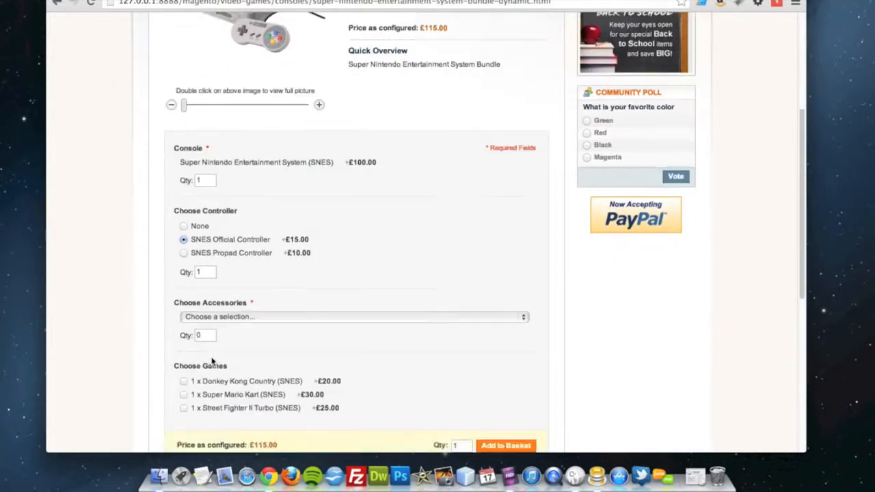
pyautogui.click(222, 270)
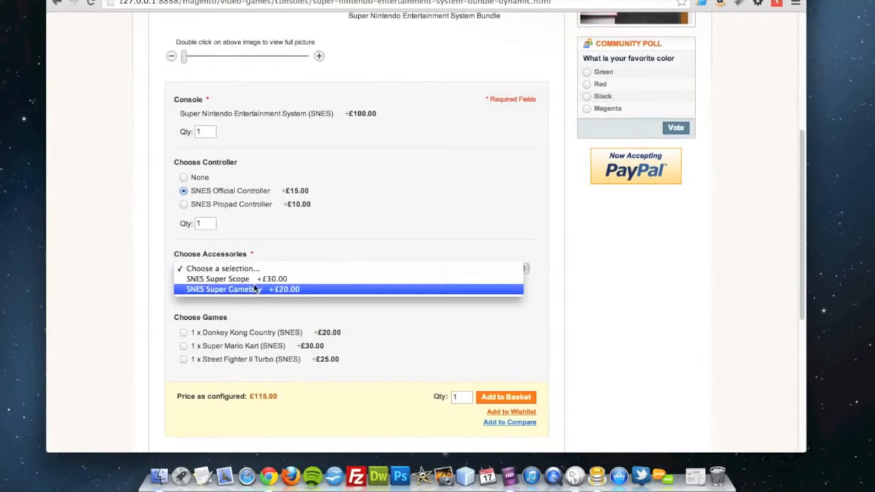
pyautogui.click(227, 281)
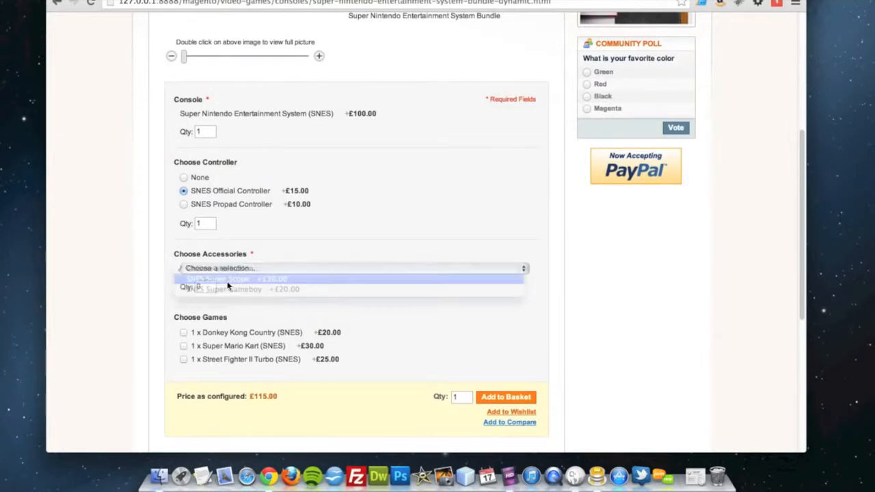
pyautogui.scroll(2, 382, 293)
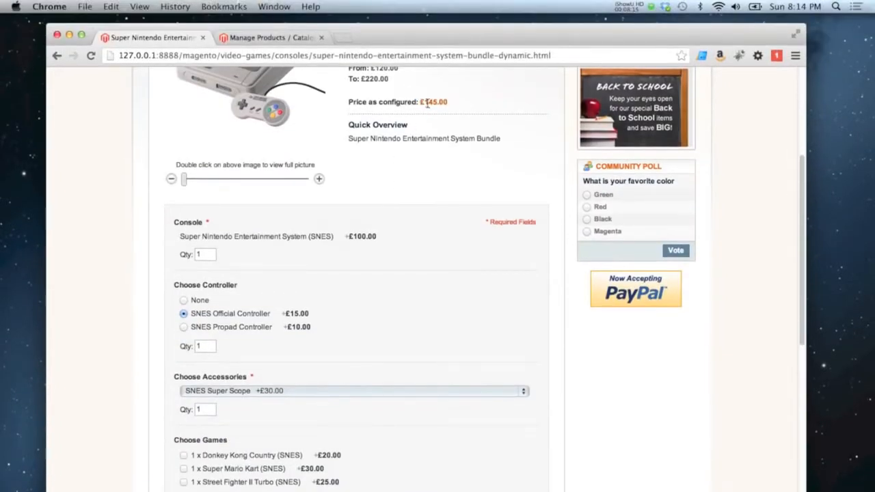
pyautogui.scroll(-3, 345, 211)
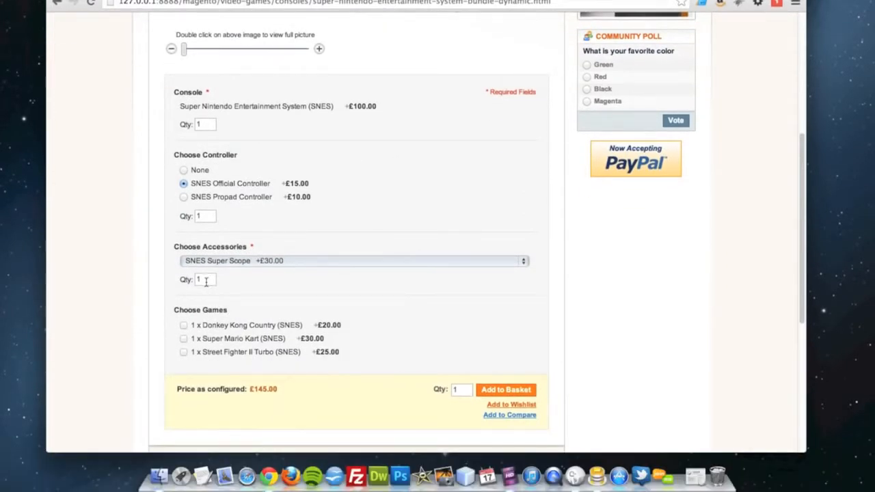
# Try an accessory quantity of 2 for the SNES Super Scope and set it back to 1
pyautogui.click(206, 280)
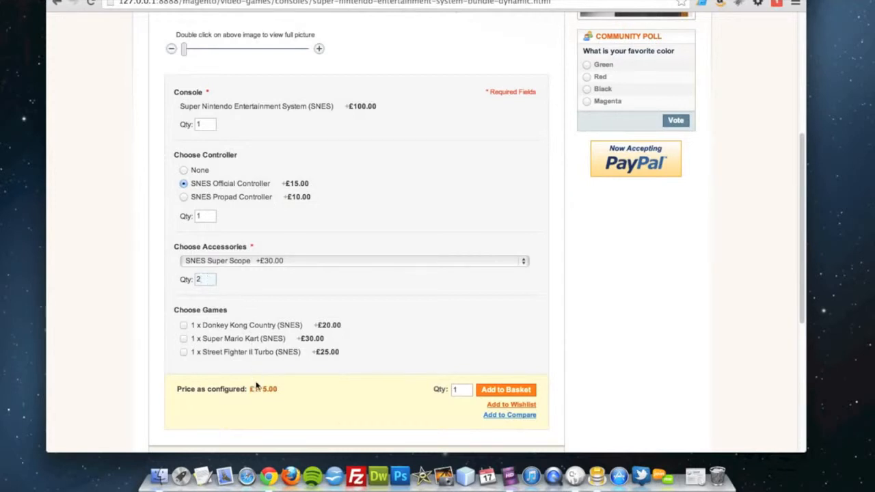
pyautogui.moveTo(200, 283); pyautogui.dragTo(193, 286)
pyautogui.press('BackSpace')
pyautogui.write('1')
pyautogui.click(284, 294)
# Select the Donkey Kong Country and Street Fighter II Turbo games and add the configured bundle to the basket
pyautogui.scroll(-1, 194, 321)
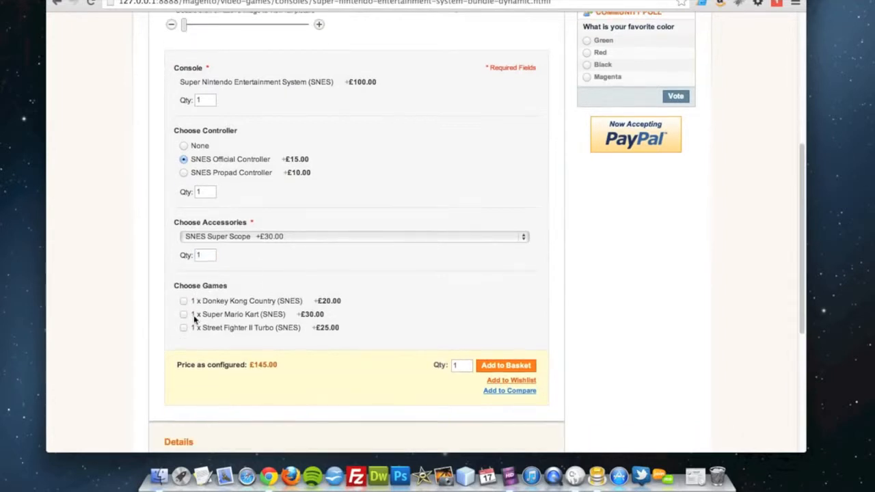
pyautogui.scroll(-1, 205, 300)
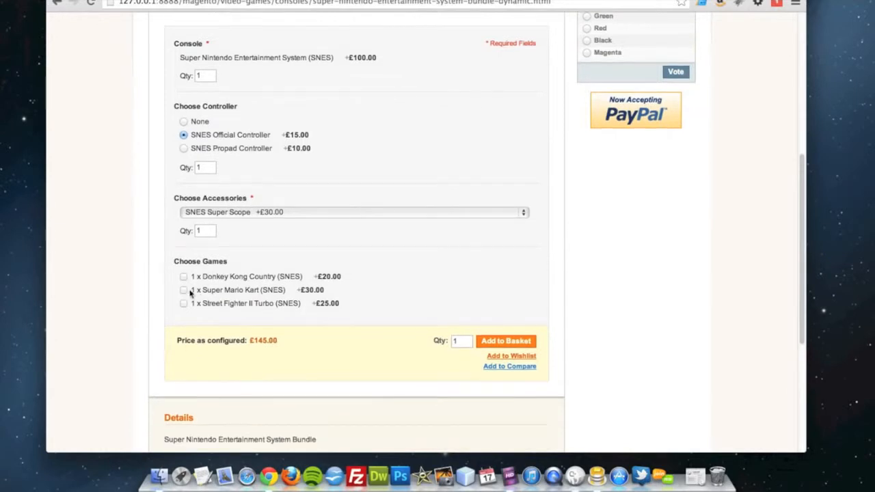
pyautogui.click(183, 276)
pyautogui.click(183, 303)
pyautogui.scroll(-2, 506, 322)
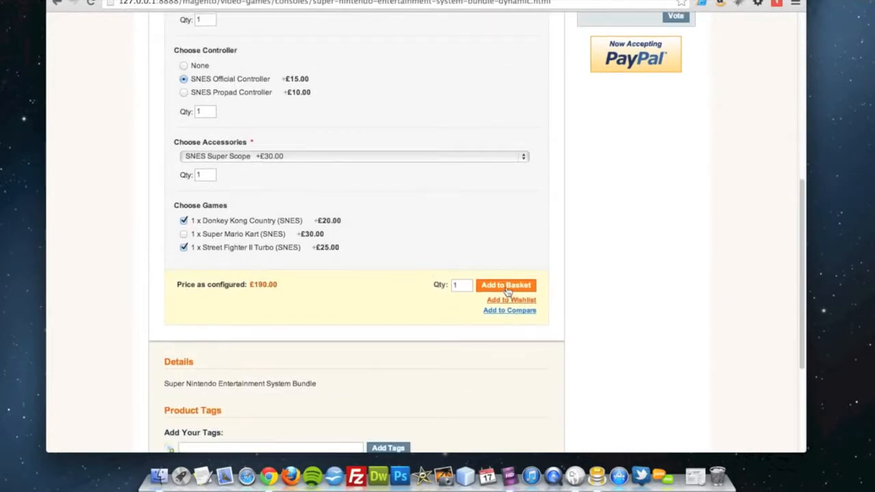
pyautogui.click(507, 287)
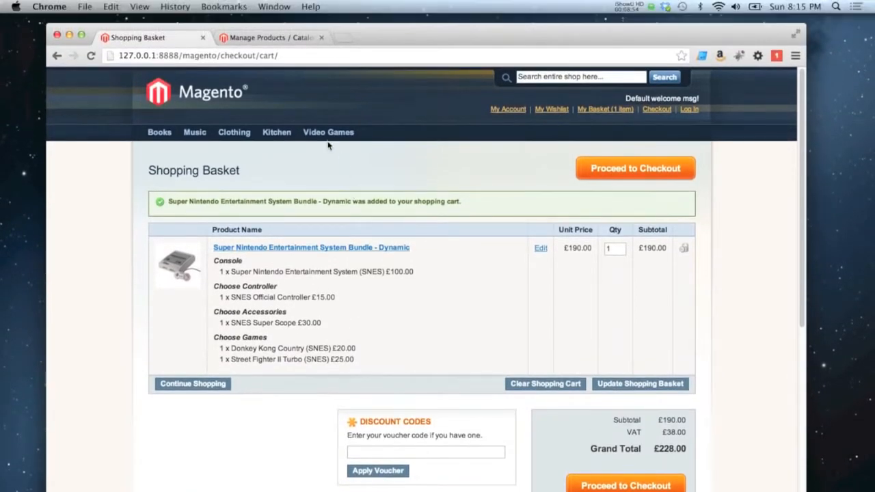
# Open Super Mario Kart (SNES) from the storefront's Games category and check the up-sell products on its page
pyautogui.moveTo(327, 94)
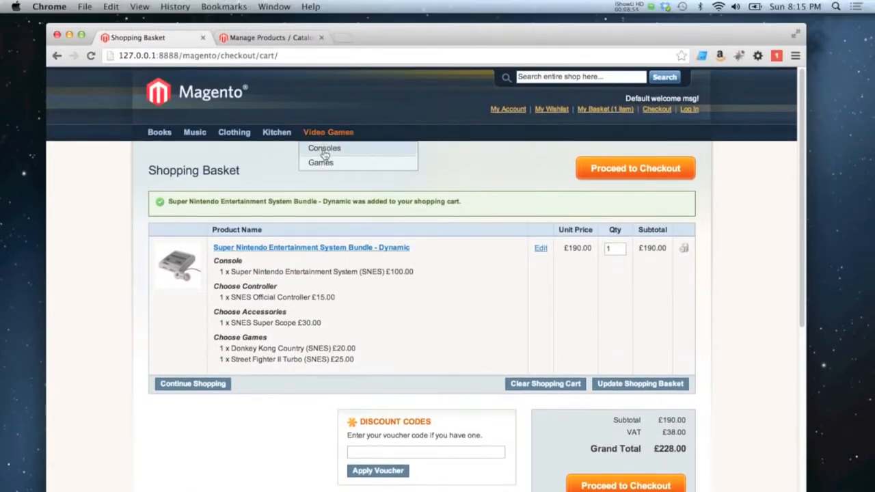
pyautogui.click(321, 163)
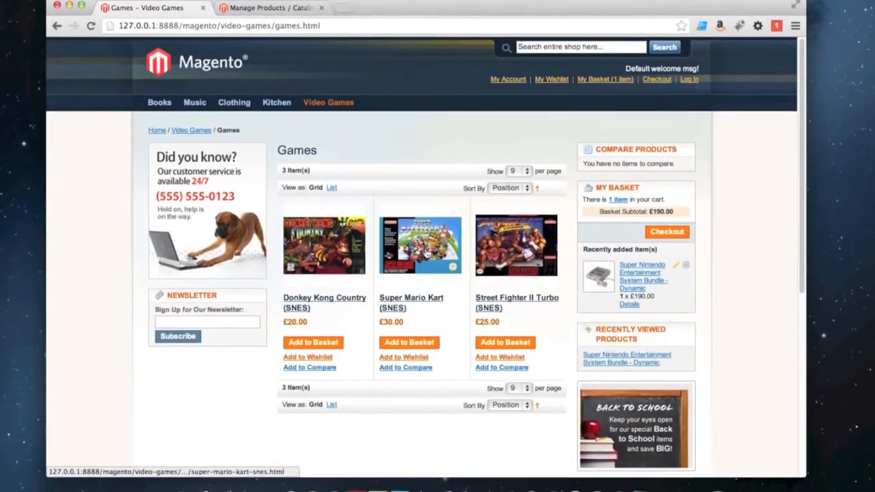
pyautogui.click(400, 250)
pyautogui.scroll(-8, 409, 250)
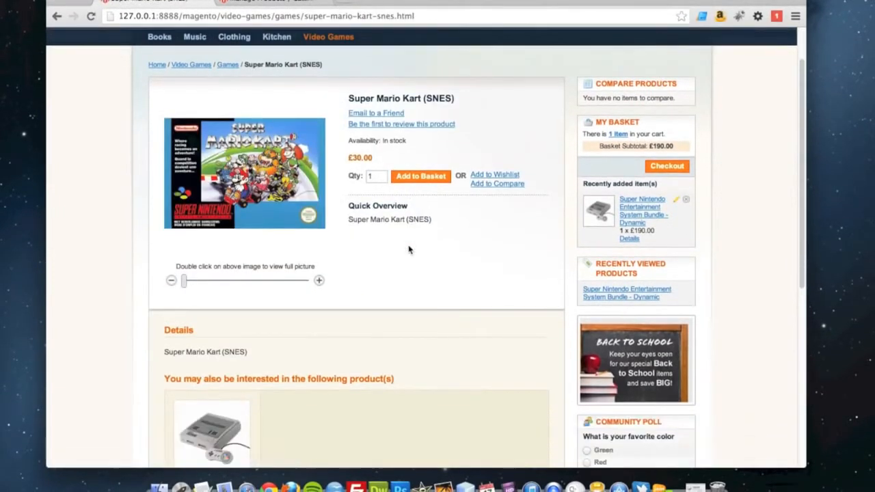
pyautogui.scroll(2, 392, 232)
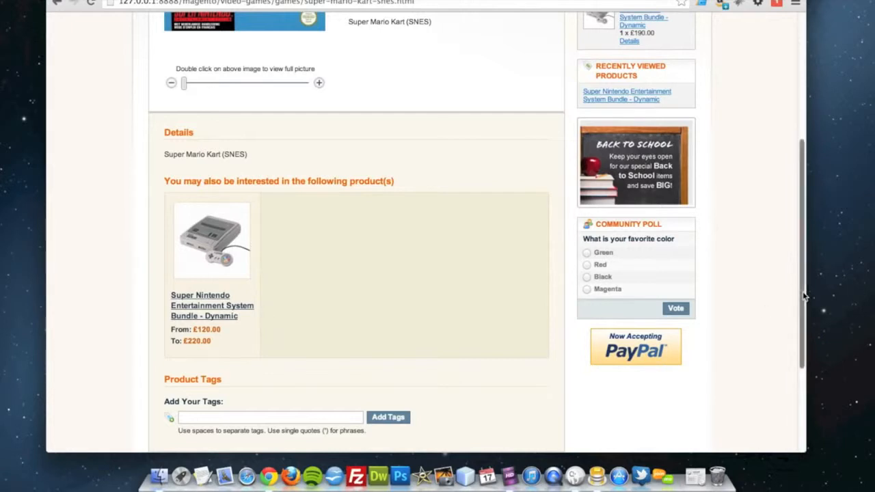
pyautogui.scroll(6, 805, 297)
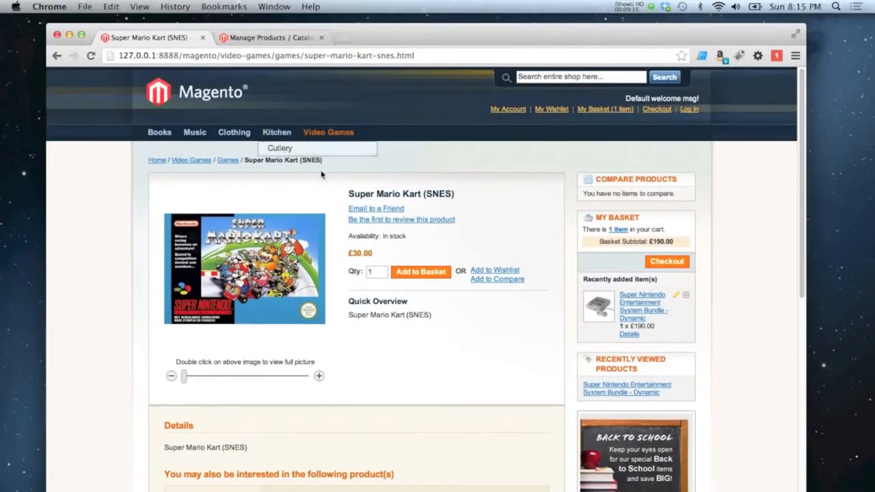
# Switch to the Magento admin and start a new Bundle Product with the Default attribute set
pyautogui.click(263, 38)
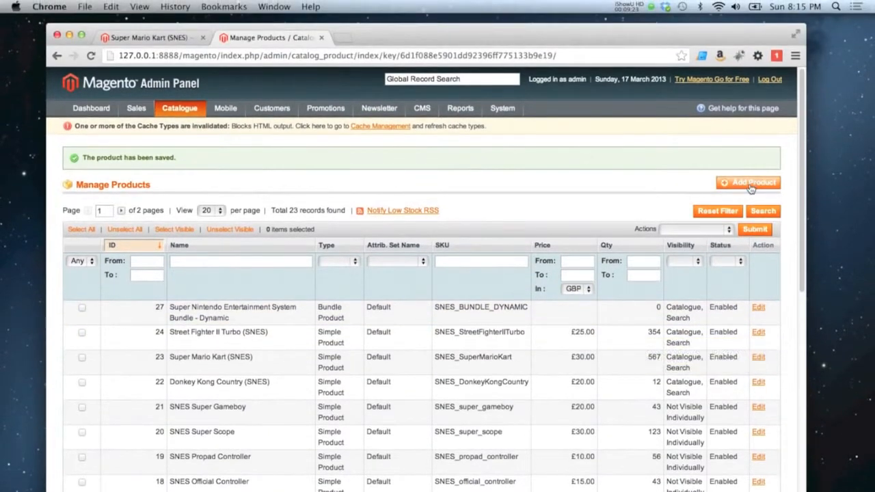
pyautogui.click(751, 133)
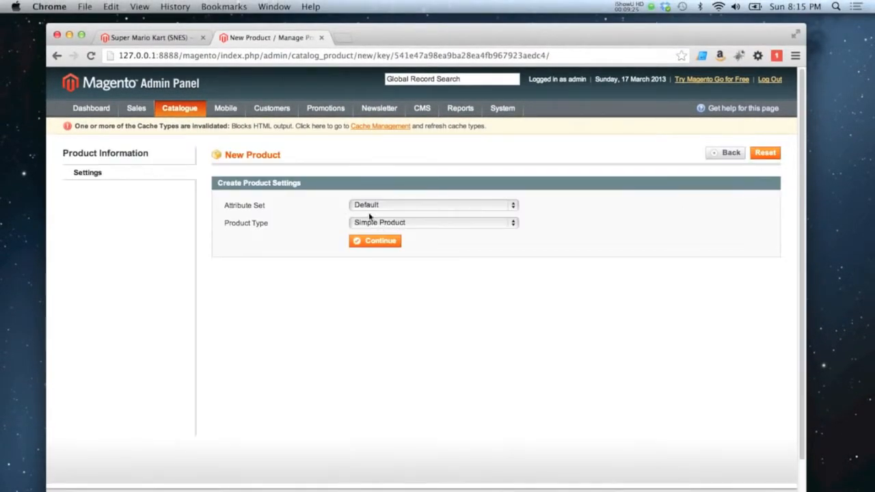
pyautogui.click(371, 228)
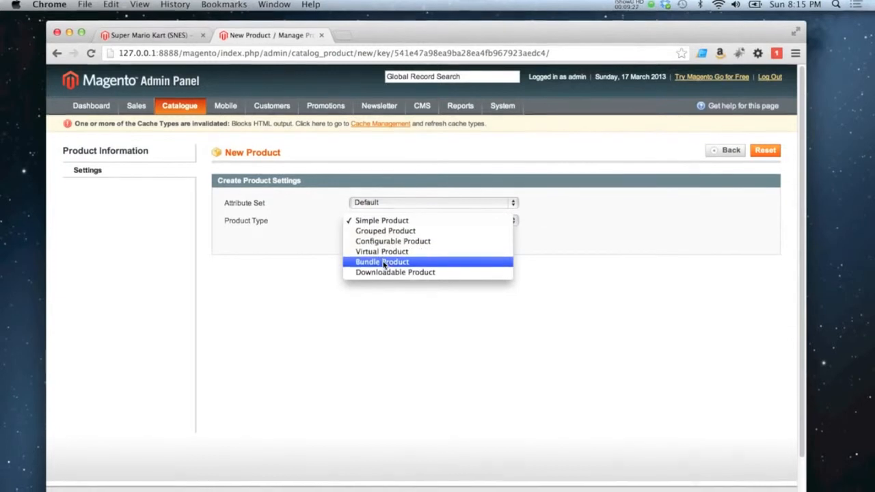
pyautogui.click(366, 252)
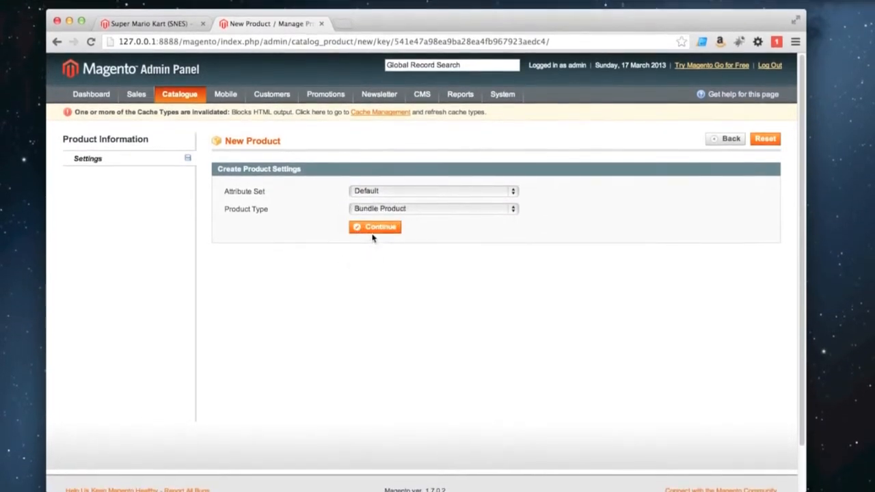
pyautogui.click(374, 231)
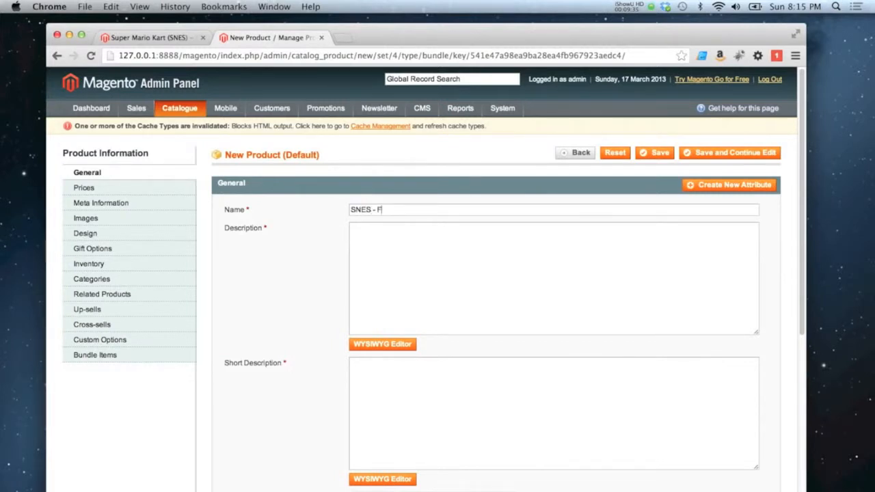
# Enter "SNES - Fixed" as the product's name, description, short description and SKU
pyautogui.press('super+a')
pyautogui.press('super+c')
pyautogui.click(418, 252)
pyautogui.press('super+v')
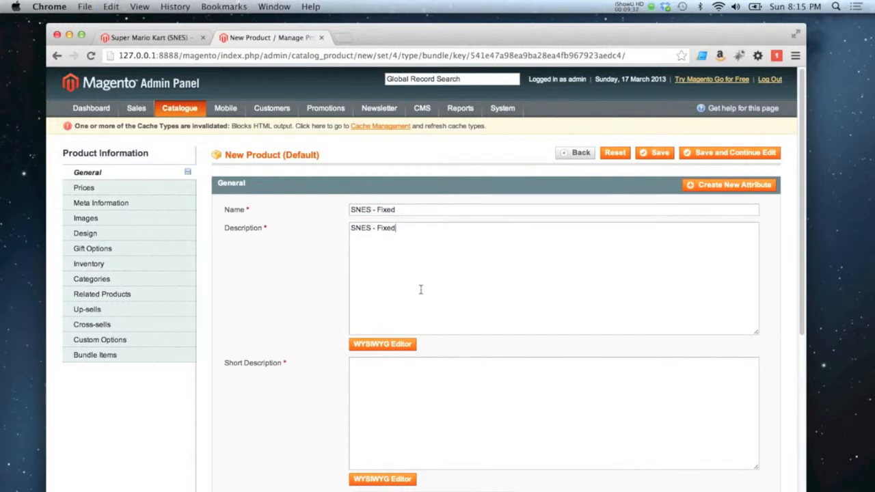
pyautogui.click(415, 363)
pyautogui.press('super+v')
pyautogui.scroll(-5, 334, 307)
pyautogui.click(420, 245)
pyautogui.press('super+v')
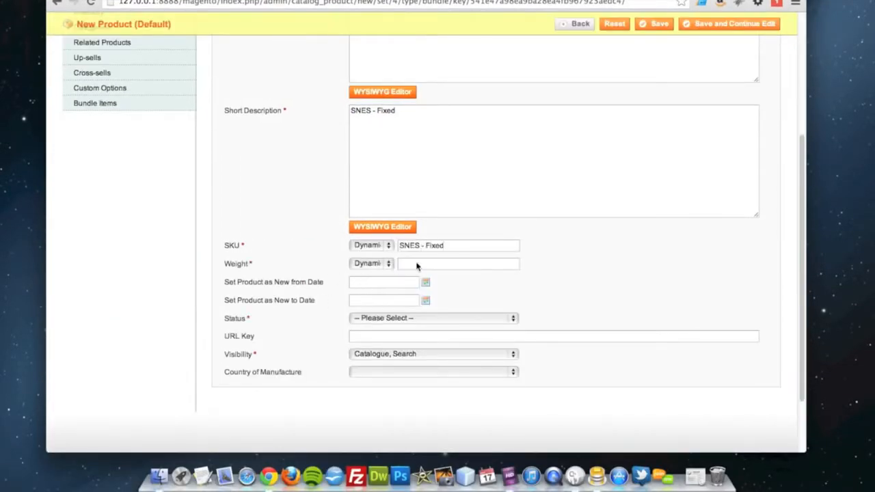
# Set the product's weight to Fixed with a value of 2000 and choose its status
pyautogui.click(369, 264)
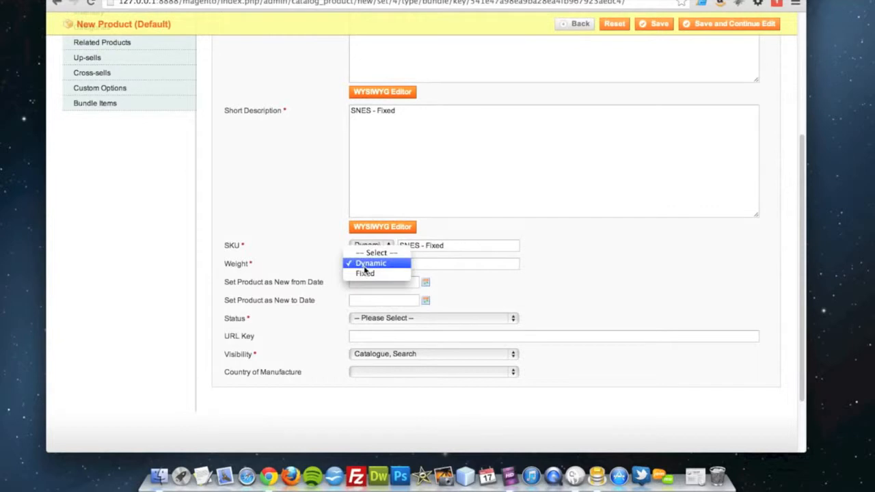
pyautogui.click(401, 274)
pyautogui.click(413, 265)
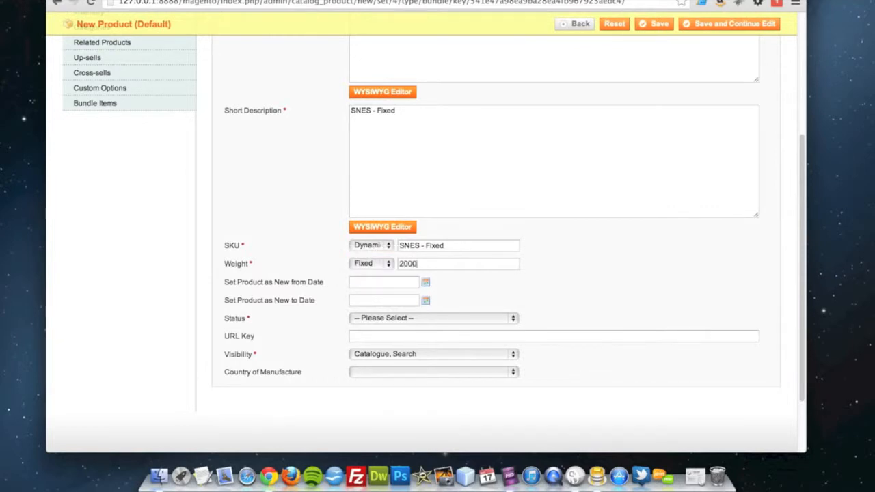
pyautogui.click(374, 322)
pyautogui.click(375, 332)
pyautogui.click(375, 322)
pyautogui.click(369, 330)
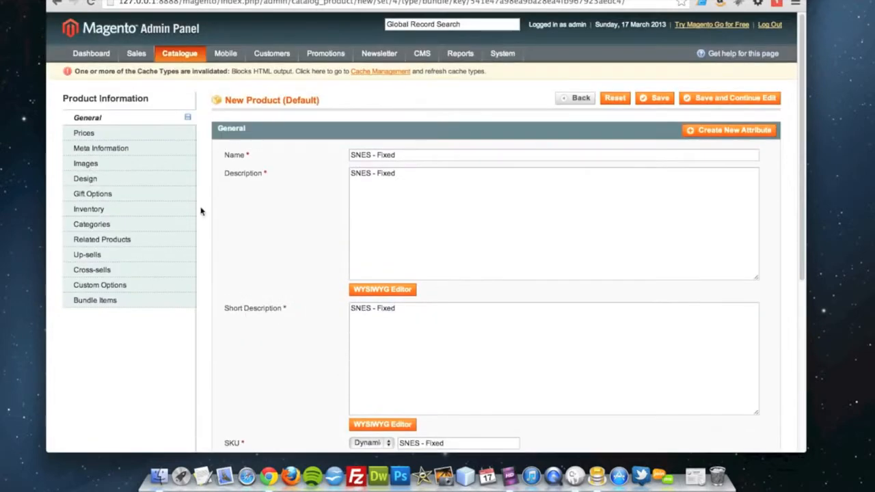
# Set the bundle's price to Fixed at 100 GBP and its VAT class to Taxable Goods
pyautogui.click(166, 182)
pyautogui.click(369, 209)
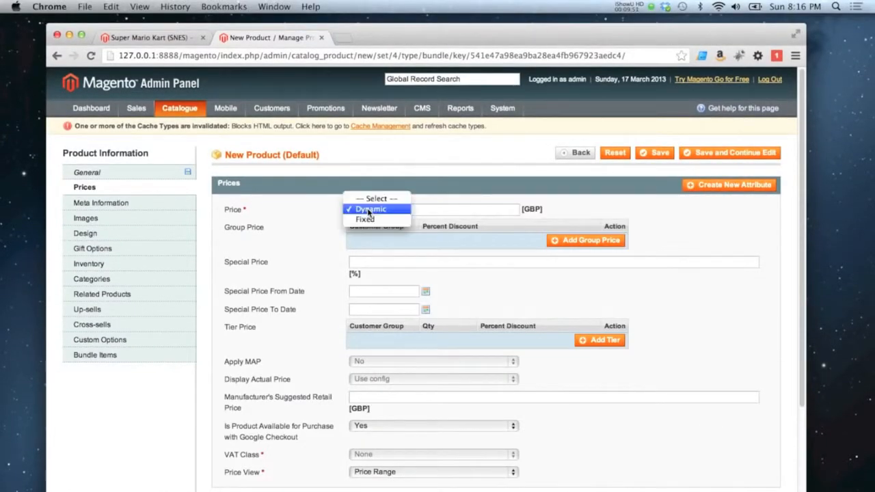
pyautogui.click(363, 219)
pyautogui.click(410, 209)
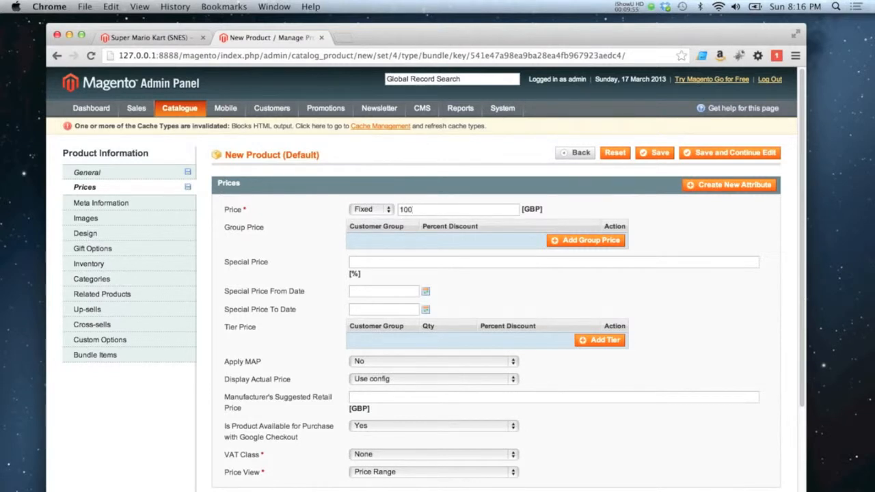
pyautogui.scroll(-3, 307, 243)
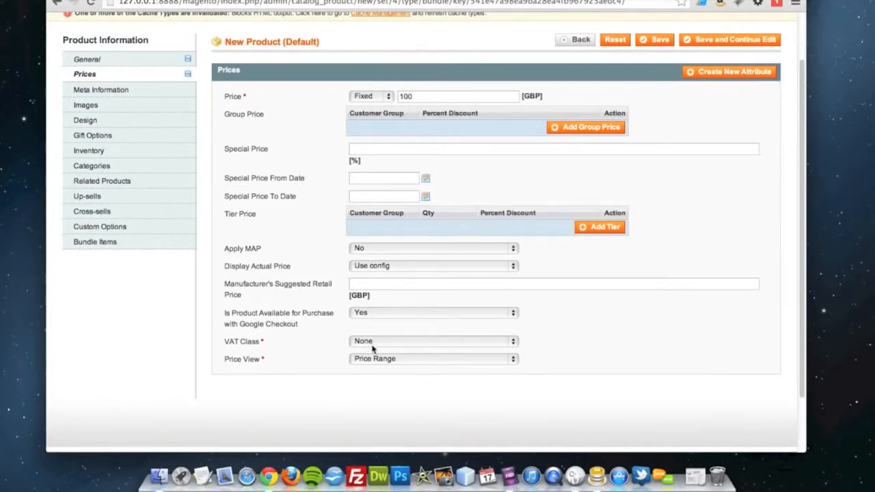
pyautogui.click(375, 343)
pyautogui.click(361, 352)
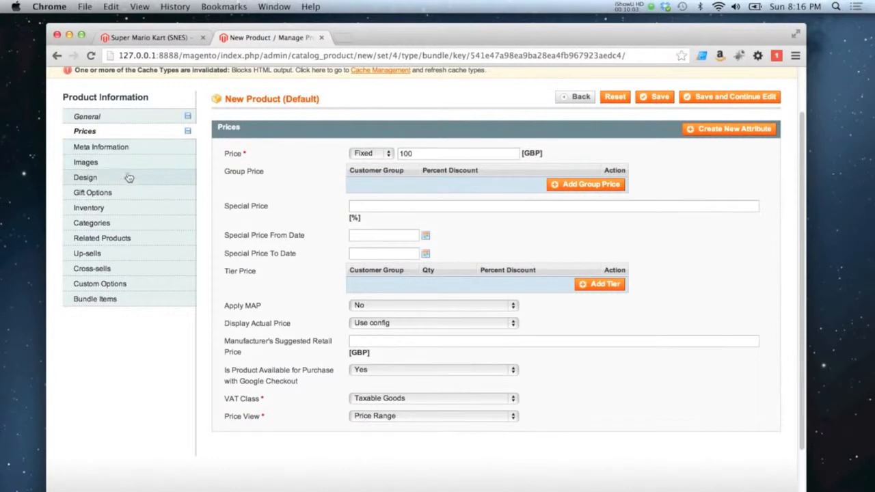
# Upload snes.jpg as the product image and assign it as base image, small image and thumbnail
pyautogui.click(123, 165)
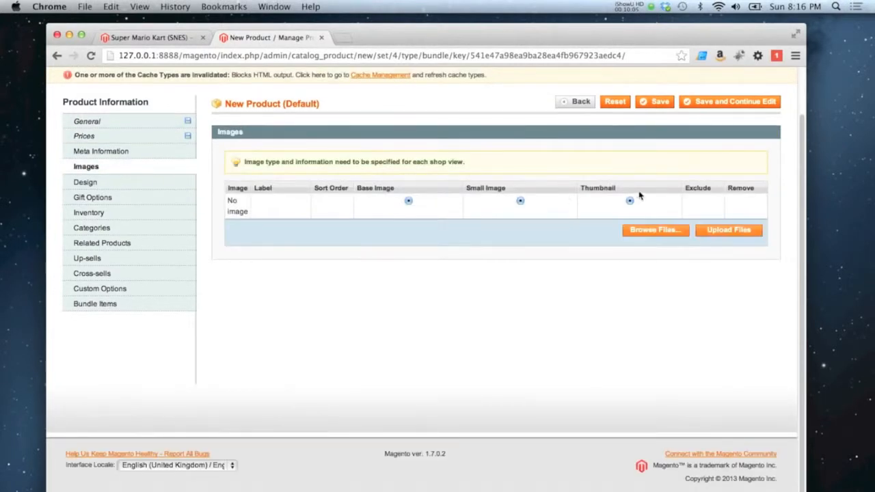
pyautogui.click(649, 230)
pyautogui.click(193, 101)
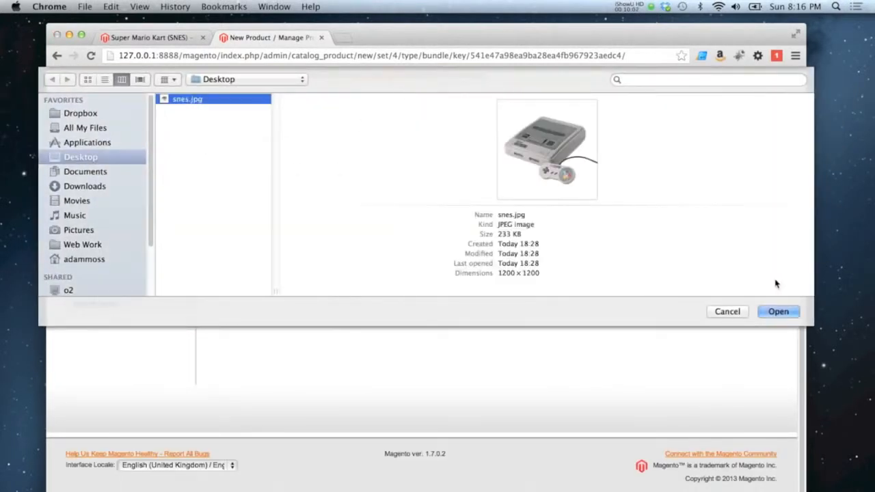
pyautogui.click(779, 311)
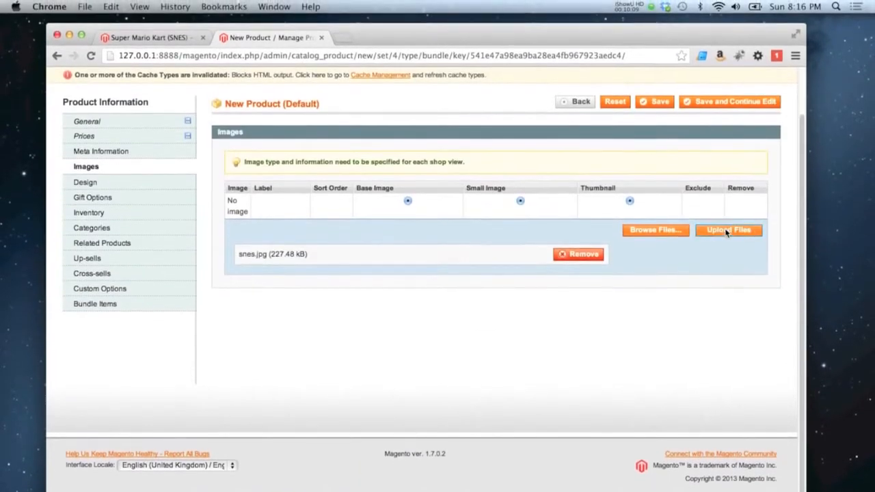
pyautogui.click(726, 231)
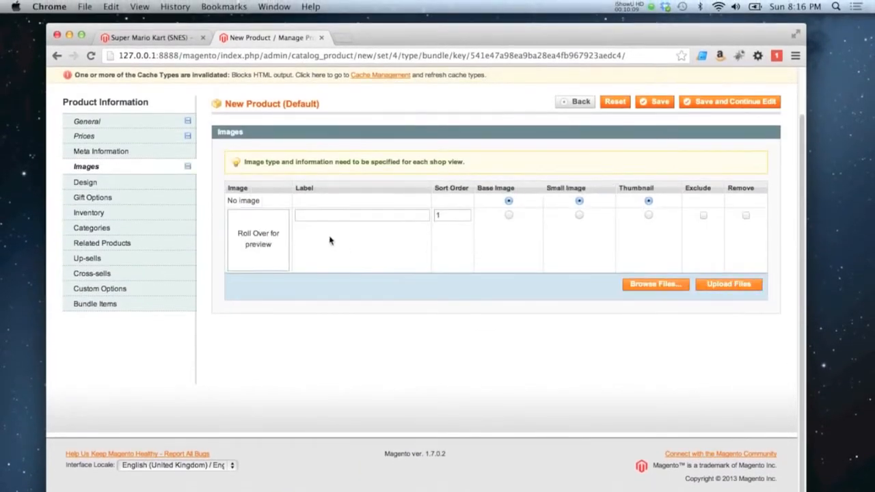
pyautogui.click(507, 216)
pyautogui.click(579, 216)
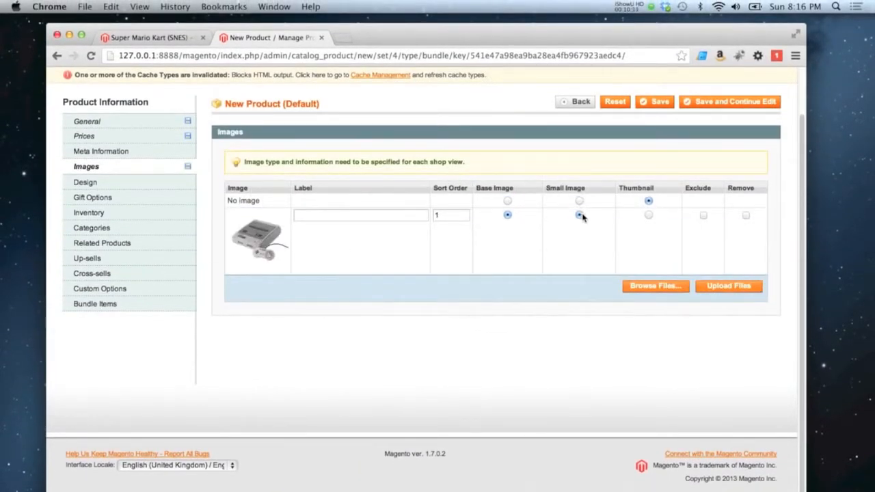
pyautogui.click(648, 216)
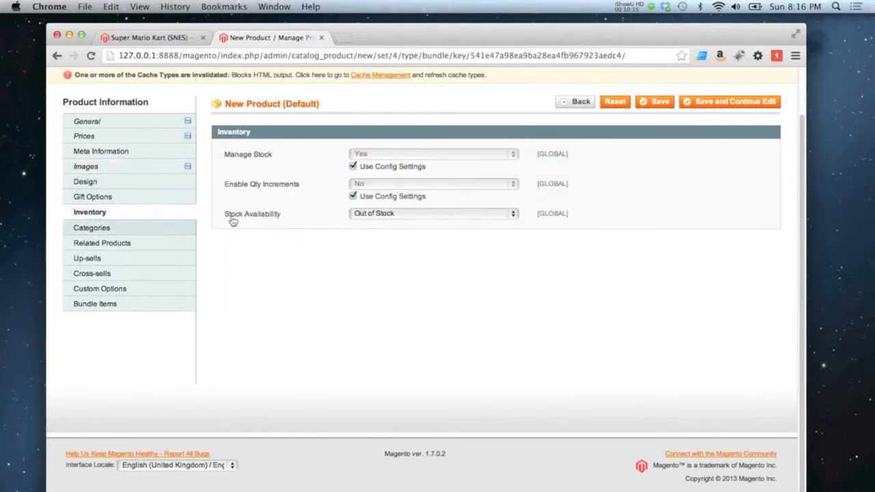
# Set the stock availability to In Stock and assign the product to the Consoles category under Video Games
pyautogui.click(390, 213)
pyautogui.click(389, 203)
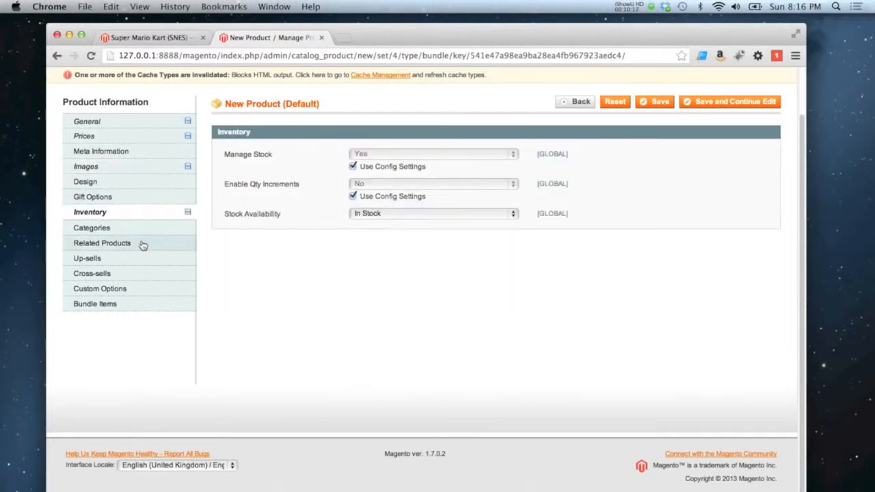
pyautogui.click(103, 230)
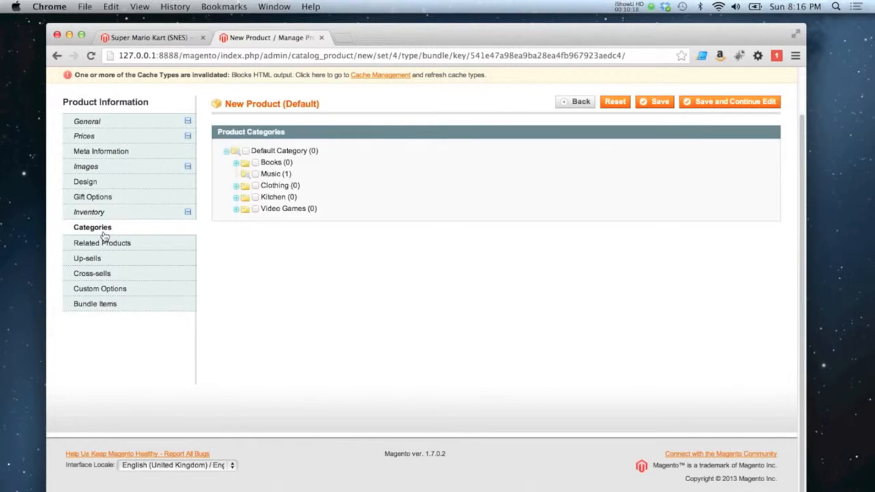
pyautogui.click(237, 209)
pyautogui.click(266, 219)
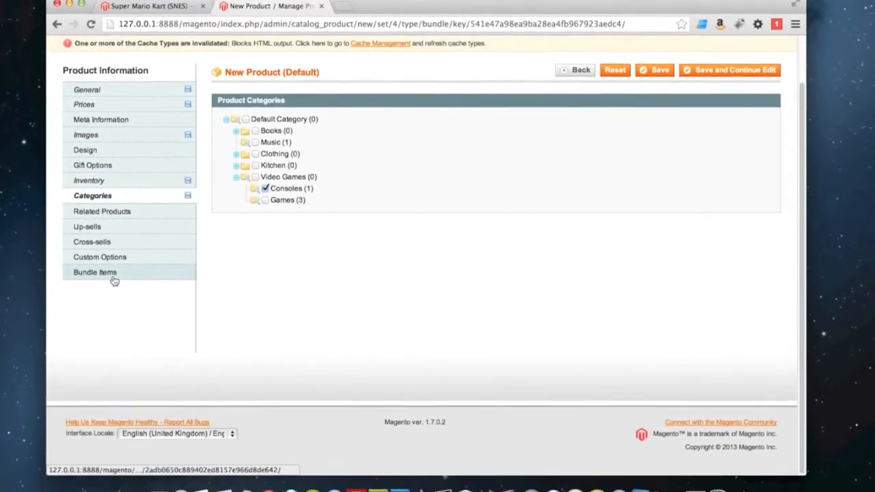
# Add a required drop-down bundle option titled "Console" at position 1
pyautogui.click(109, 304)
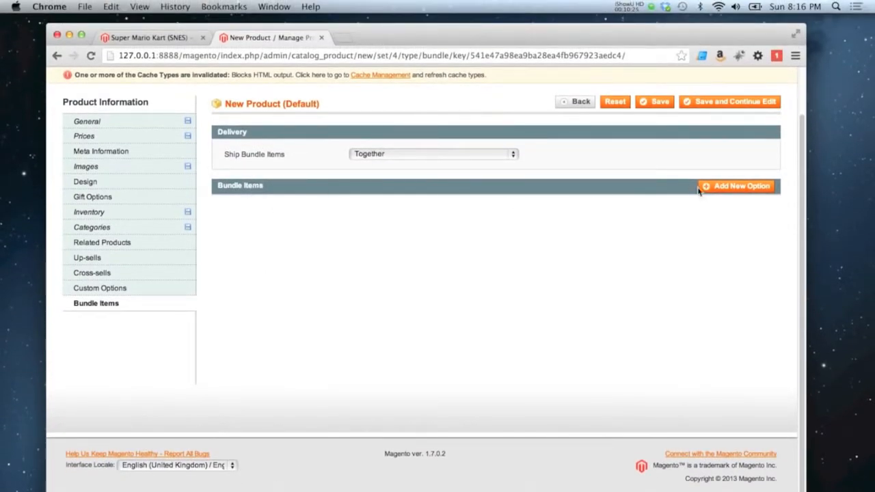
pyautogui.click(700, 190)
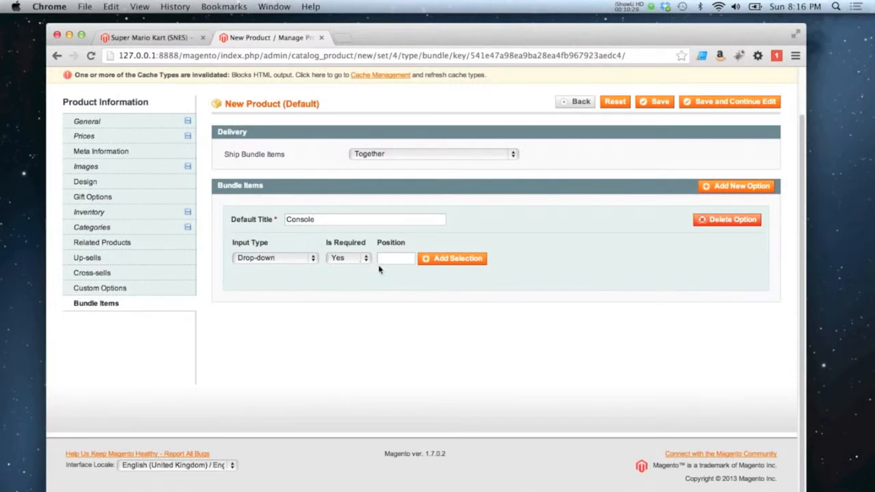
pyautogui.write('1')
pyautogui.click(278, 258)
pyautogui.click(334, 263)
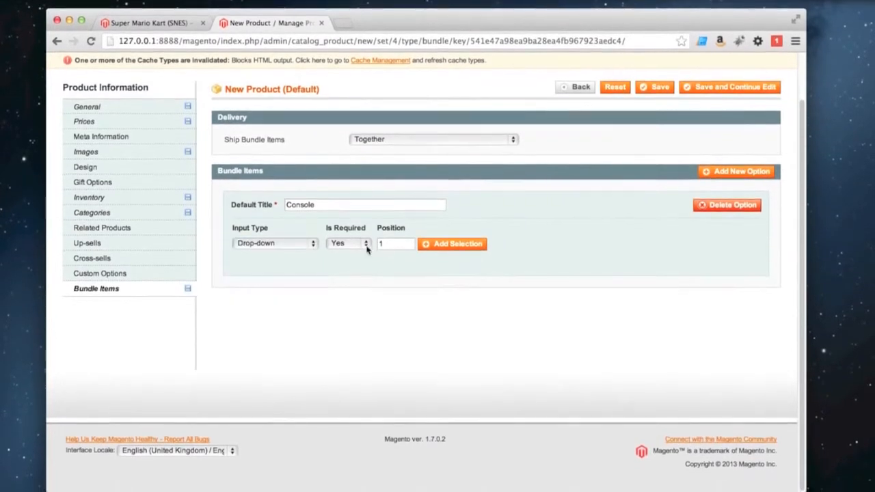
# Add the Super Nintendo Entertainment System (SNES) product as a selection in the Console option
pyautogui.click(424, 244)
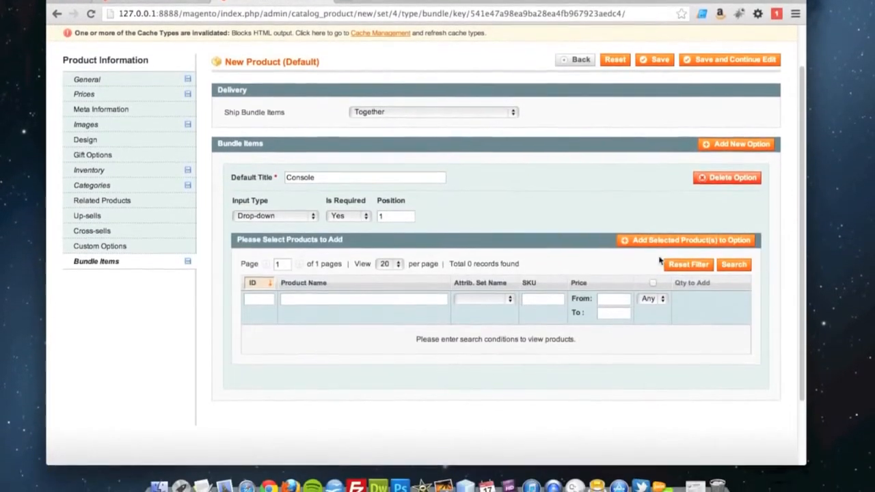
pyautogui.click(683, 263)
pyautogui.scroll(-4, 605, 328)
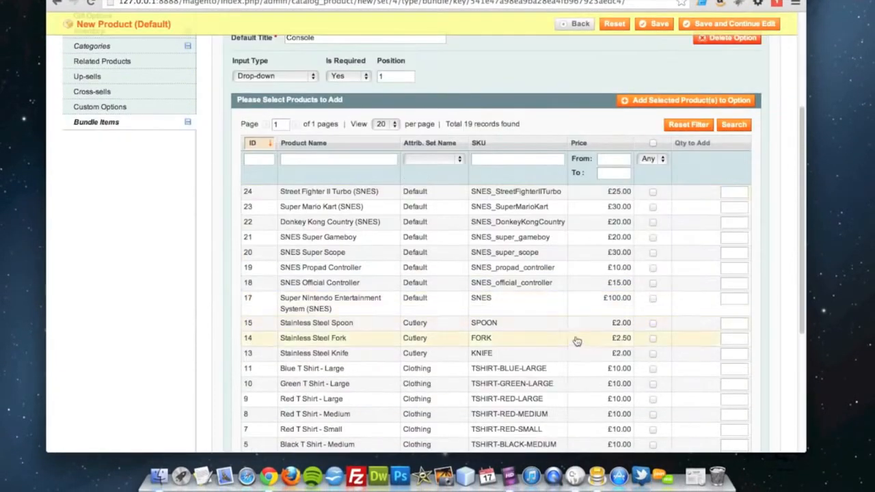
pyautogui.click(652, 298)
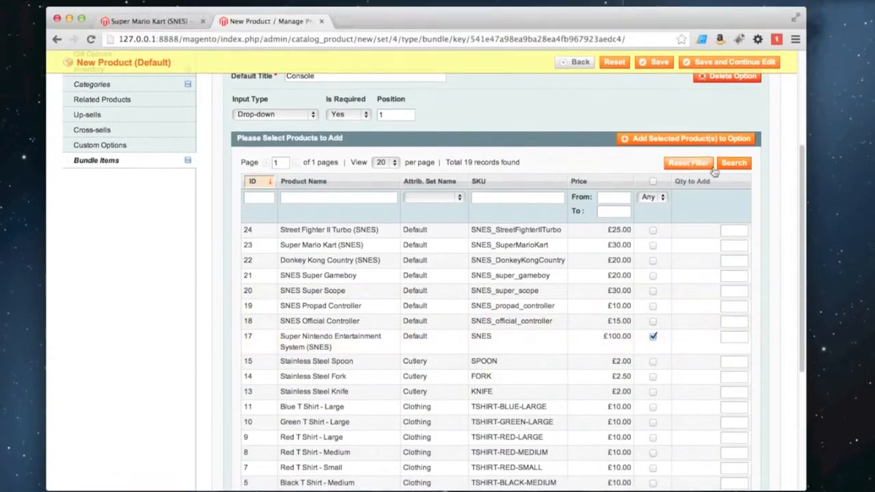
pyautogui.click(711, 138)
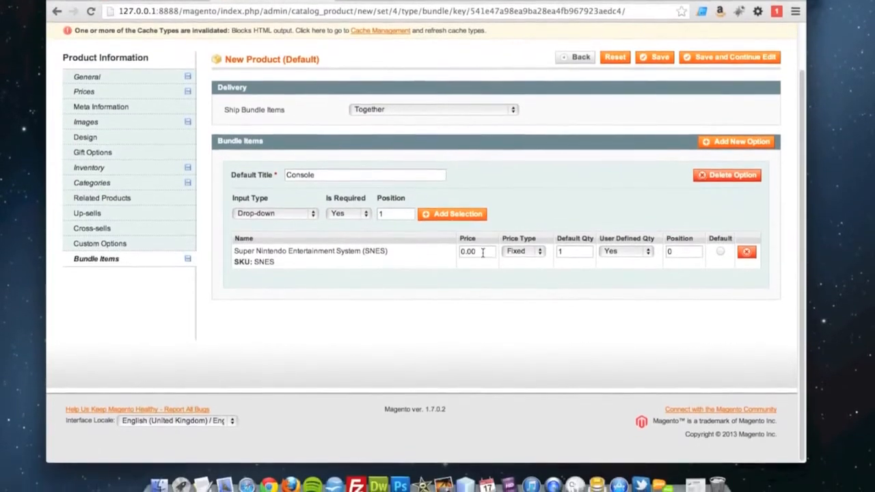
# Check the bundle's price settings and set the price of the console selection to 0
pyautogui.moveTo(484, 296); pyautogui.dragTo(462, 297)
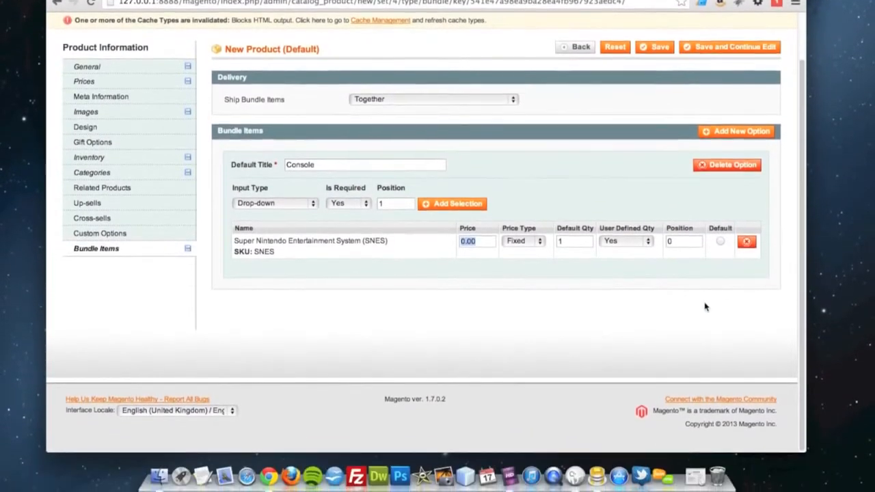
pyautogui.click(476, 264)
pyautogui.moveTo(489, 245); pyautogui.dragTo(433, 244)
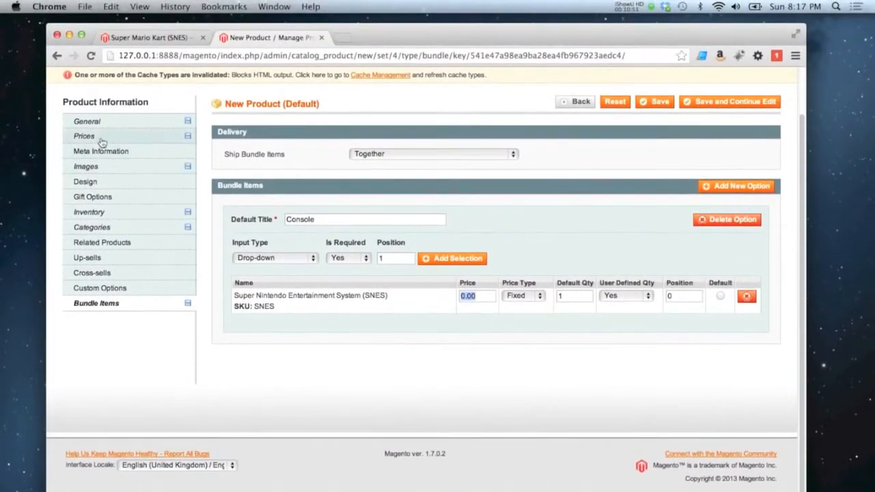
pyautogui.click(96, 137)
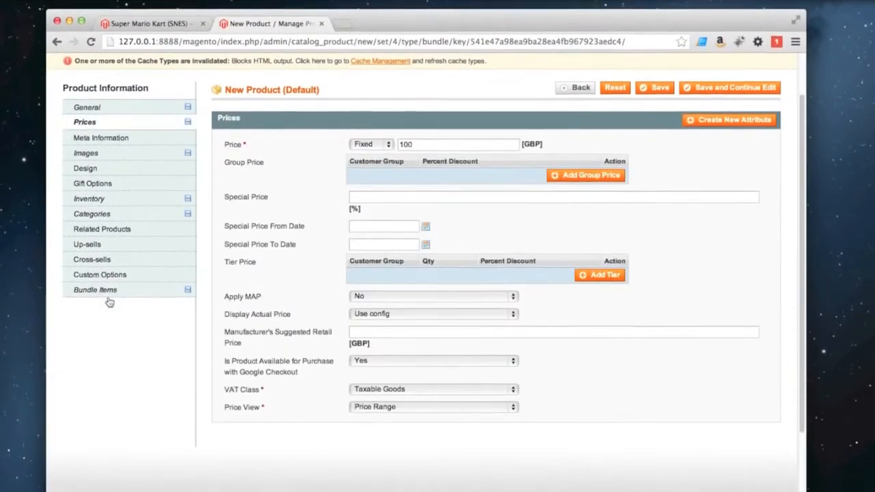
pyautogui.click(95, 304)
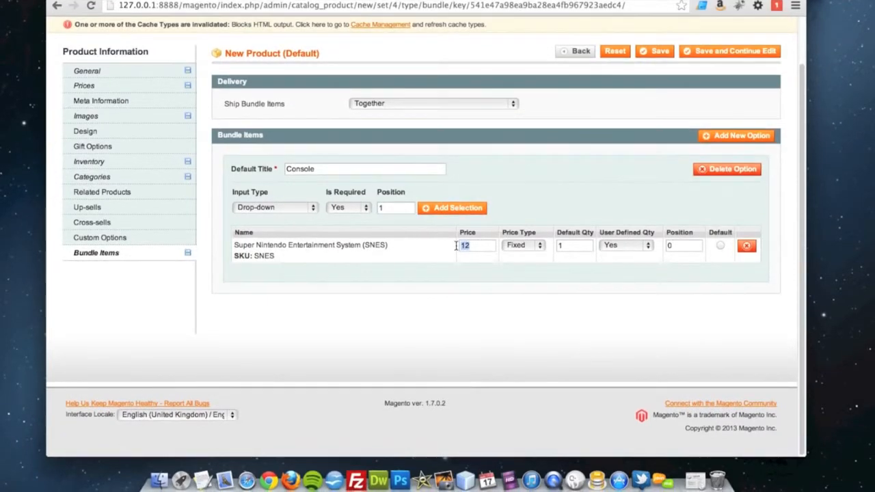
pyautogui.write('0')
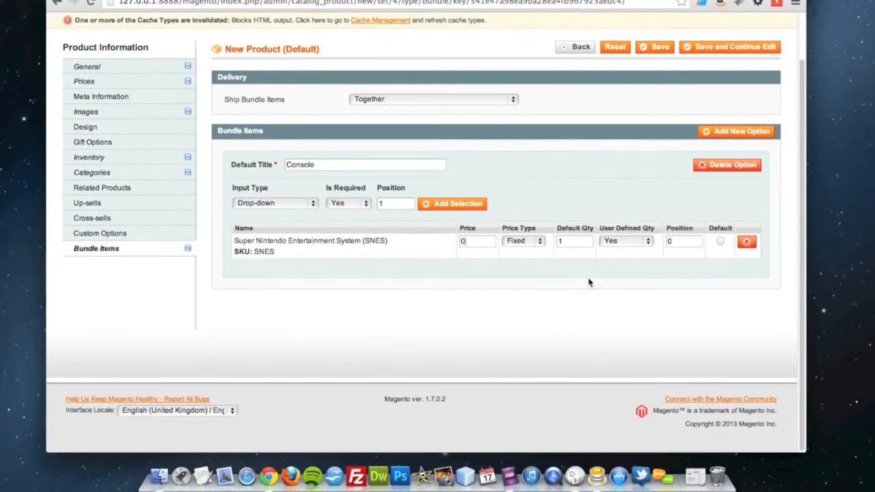
# Disallow a user-defined quantity for the console selection and make it the default choice
pyautogui.click(622, 242)
pyautogui.click(611, 252)
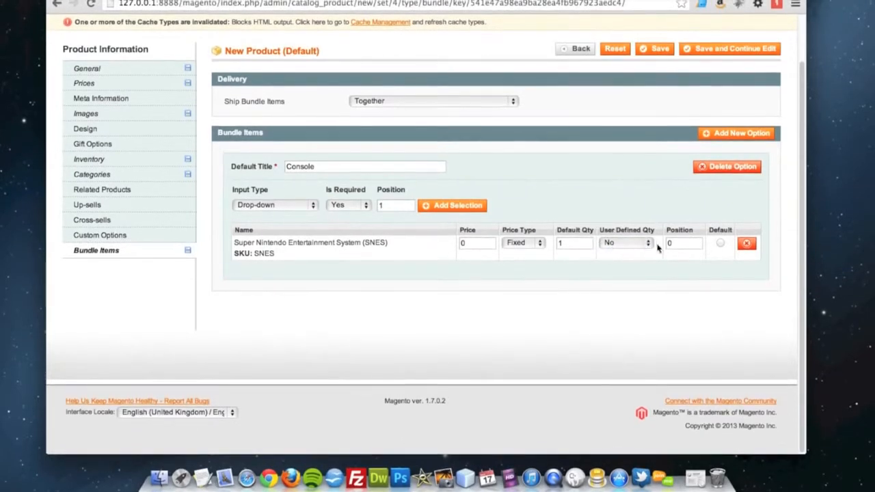
pyautogui.click(720, 241)
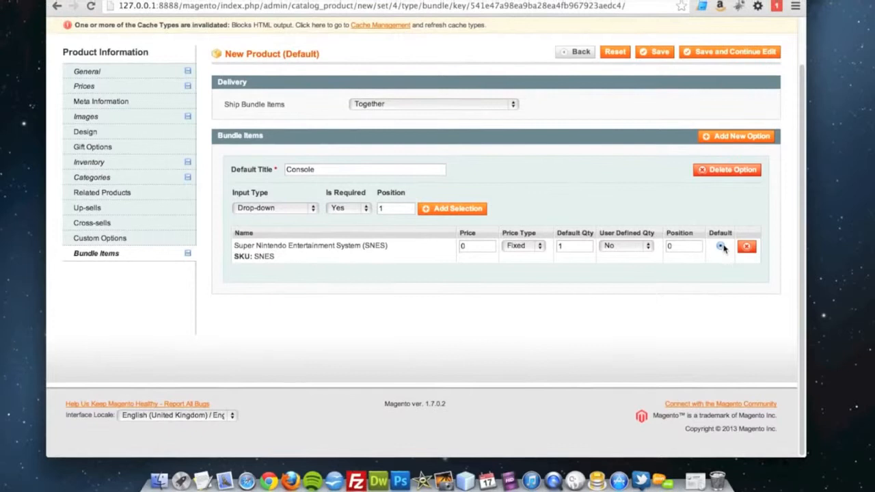
# Add a non-required drop-down bundle option titled "Accessories" at position 2
pyautogui.click(738, 134)
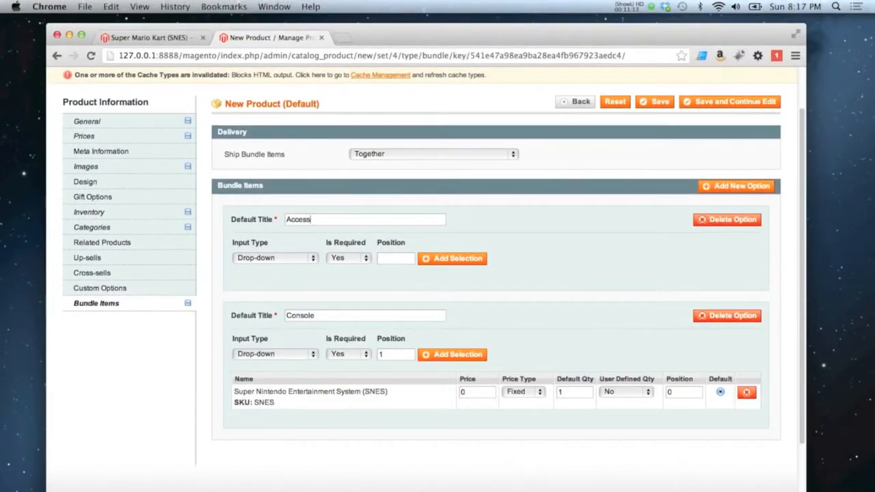
pyautogui.click(295, 260)
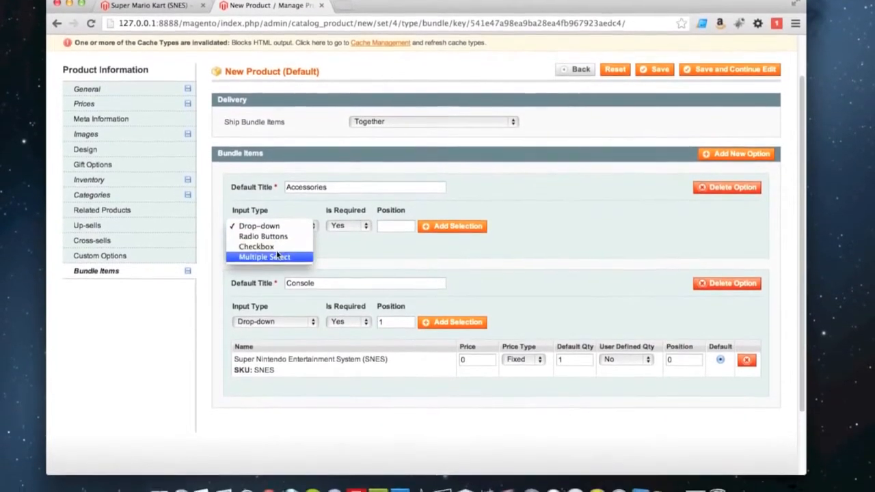
pyautogui.click(313, 244)
pyautogui.click(360, 242)
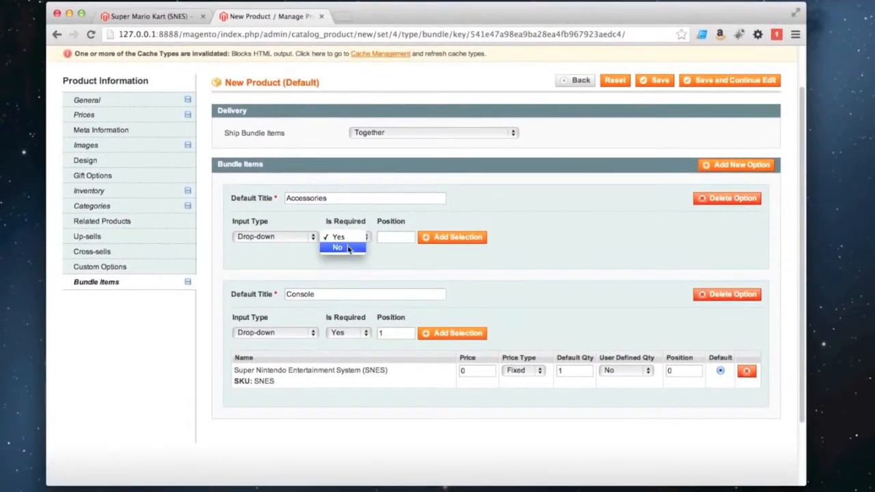
pyautogui.click(348, 248)
pyautogui.click(395, 236)
pyautogui.write('2')
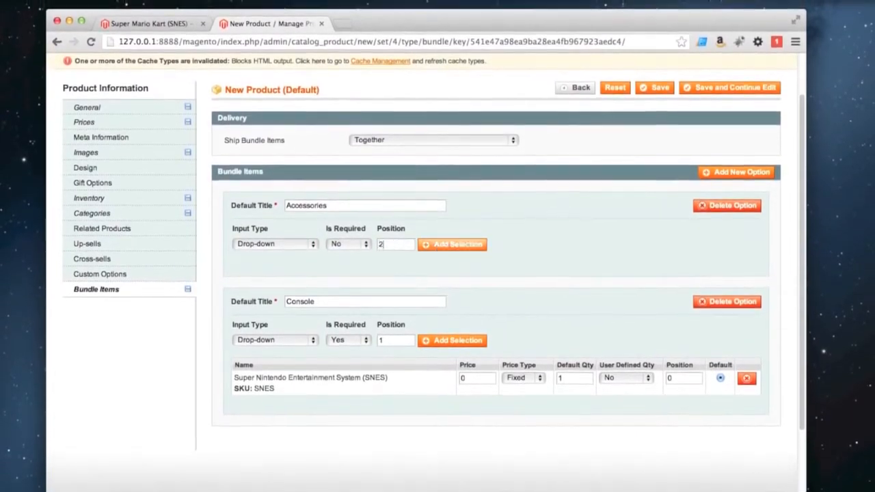
# Add SNES Super Scope and SNES Super Gameboy as selections in the Accessories option
pyautogui.click(451, 244)
pyautogui.click(689, 253)
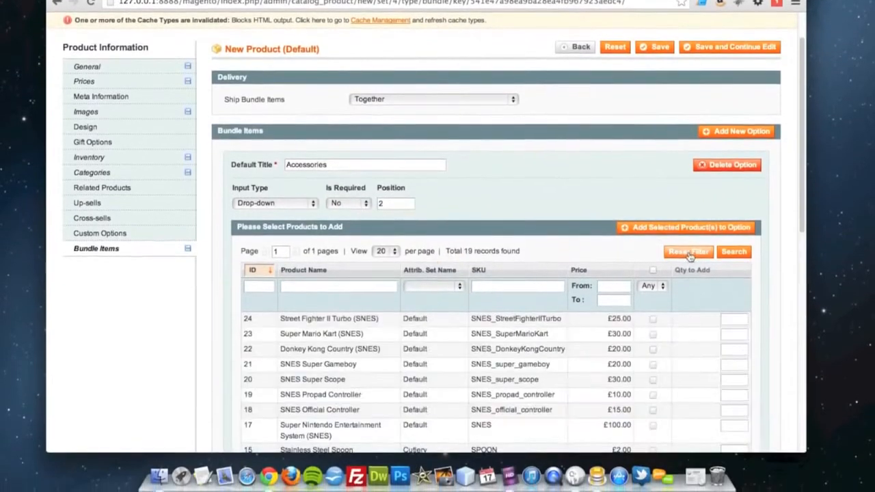
pyautogui.scroll(-3, 689, 255)
pyautogui.click(653, 301)
pyautogui.click(653, 316)
pyautogui.click(690, 164)
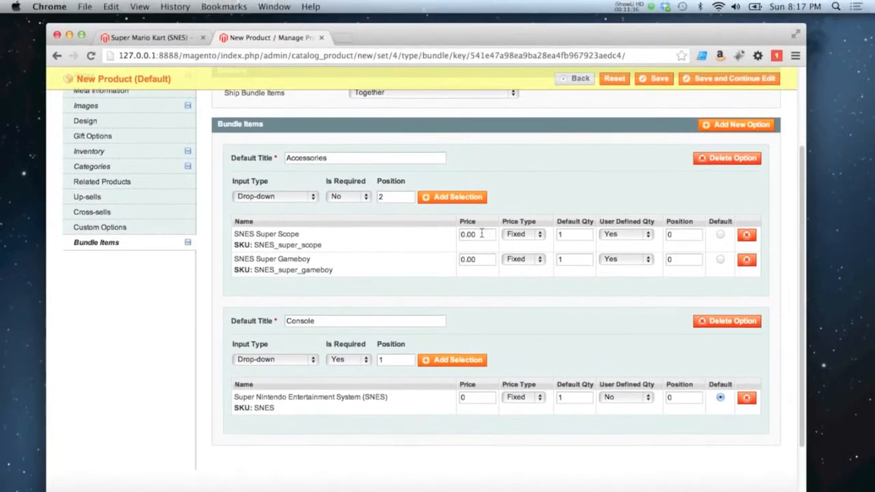
# Set the price of both Accessories selections, Super Scope and Super Gameboy, to 5
pyautogui.moveTo(483, 221); pyautogui.dragTo(431, 221)
pyautogui.write('5')
pyautogui.press('super+a')
pyautogui.press('super+c')
pyautogui.moveTo(486, 259); pyautogui.dragTo(434, 258)
pyautogui.press('super+v')
# Add a non-required bundle option titled "Controllers" with radio buttons at position 3
pyautogui.scroll(1, 431, 234)
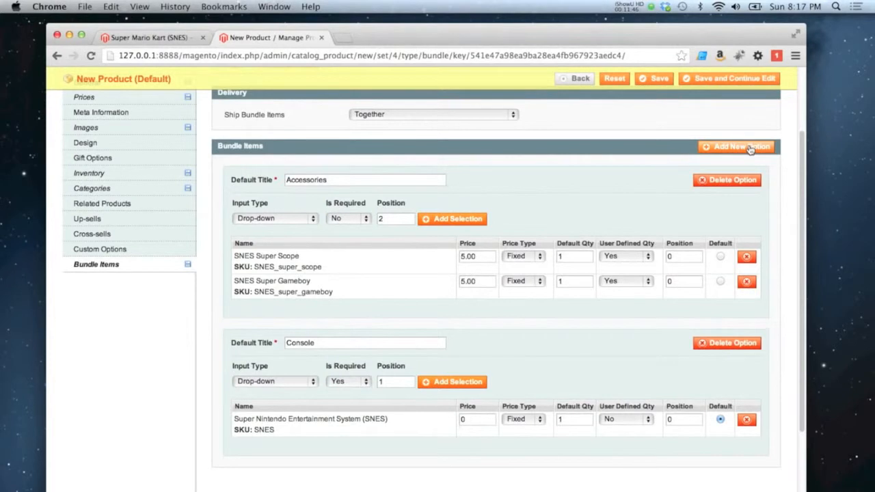
pyautogui.click(700, 147)
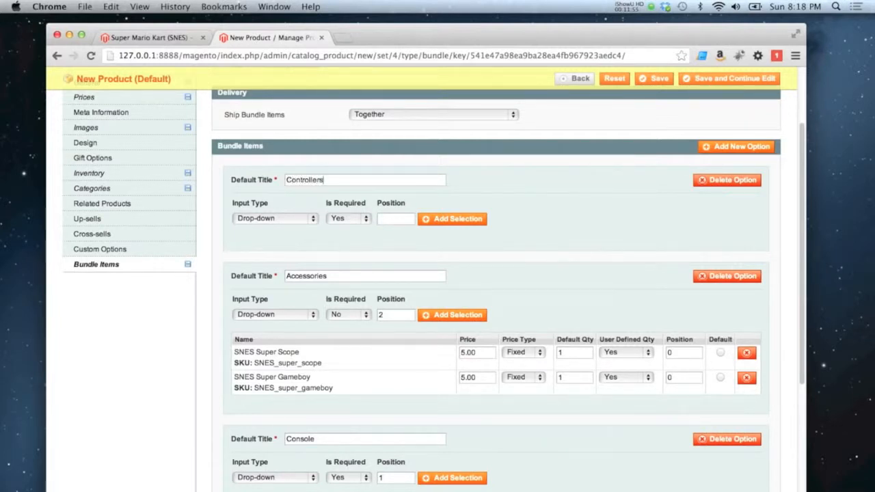
pyautogui.click(303, 219)
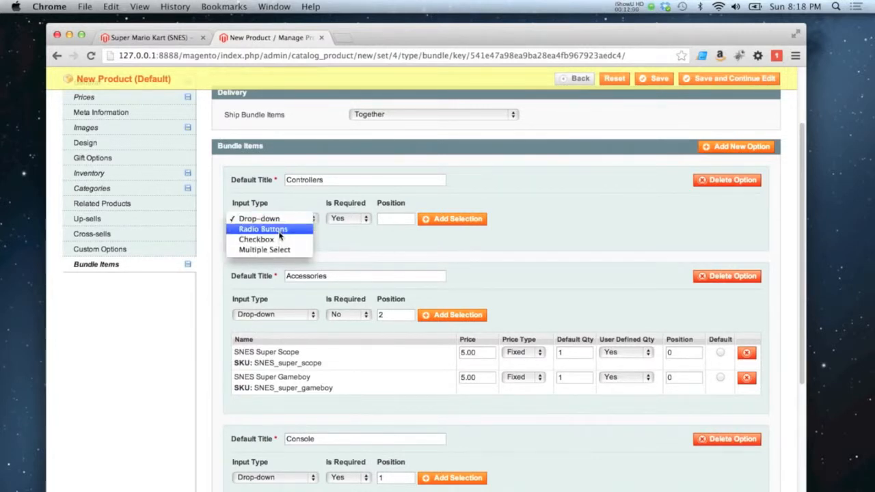
pyautogui.click(281, 231)
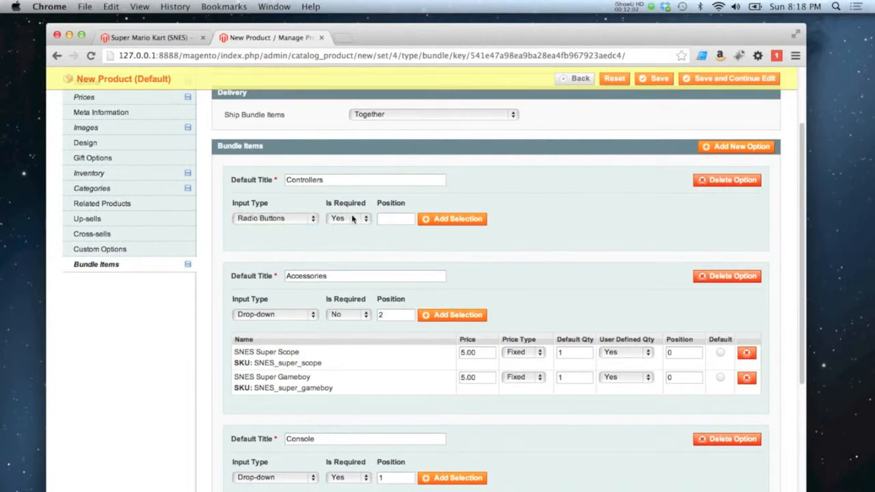
pyautogui.click(353, 218)
pyautogui.click(349, 230)
pyautogui.click(396, 219)
pyautogui.write('3')
# Add SNES Official Controller and SNES Propad Controller as selections in the Controllers option
pyautogui.click(451, 219)
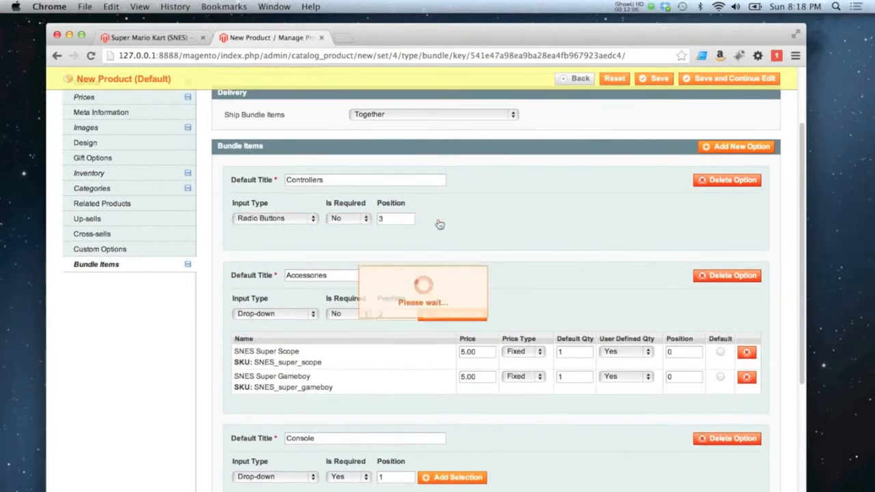
pyautogui.click(689, 255)
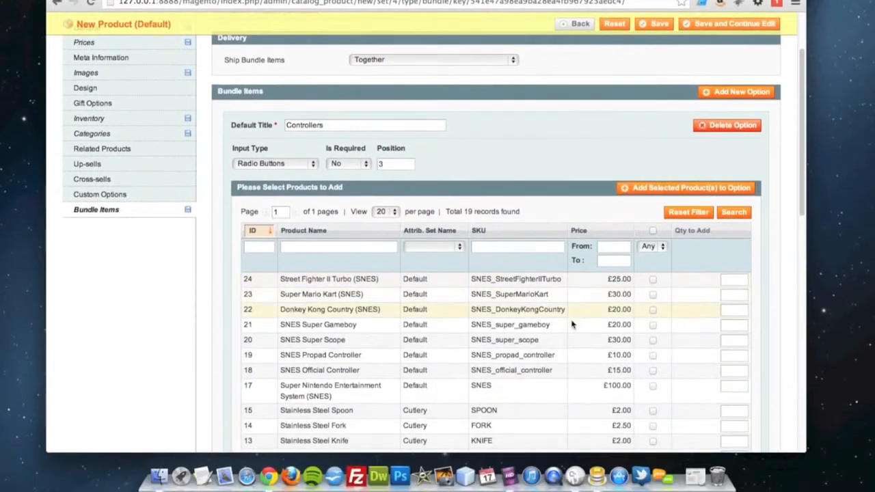
pyautogui.click(652, 373)
pyautogui.click(652, 370)
pyautogui.click(697, 189)
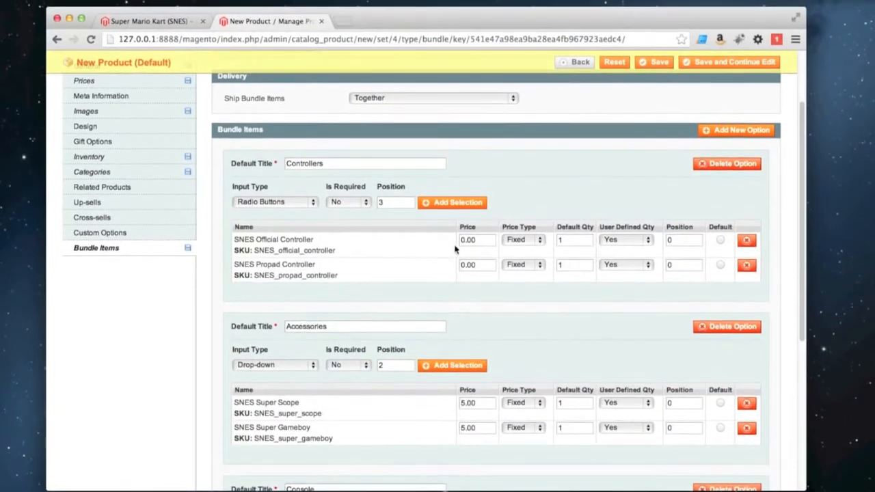
# Set the price of the Official Controller and Propad Controller selections to 5
pyautogui.moveTo(476, 201); pyautogui.dragTo(427, 201)
pyautogui.write('10')
pyautogui.press('BackSpace')
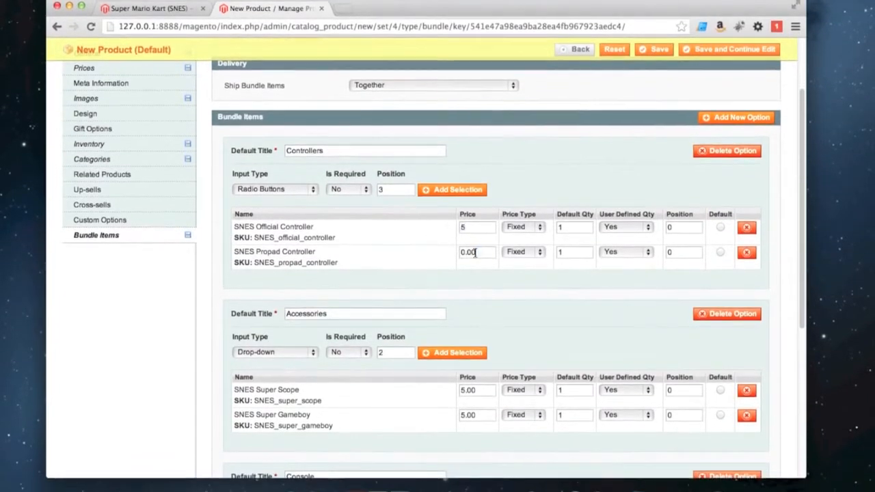
pyautogui.moveTo(476, 274); pyautogui.dragTo(455, 276)
pyautogui.press('super+v')
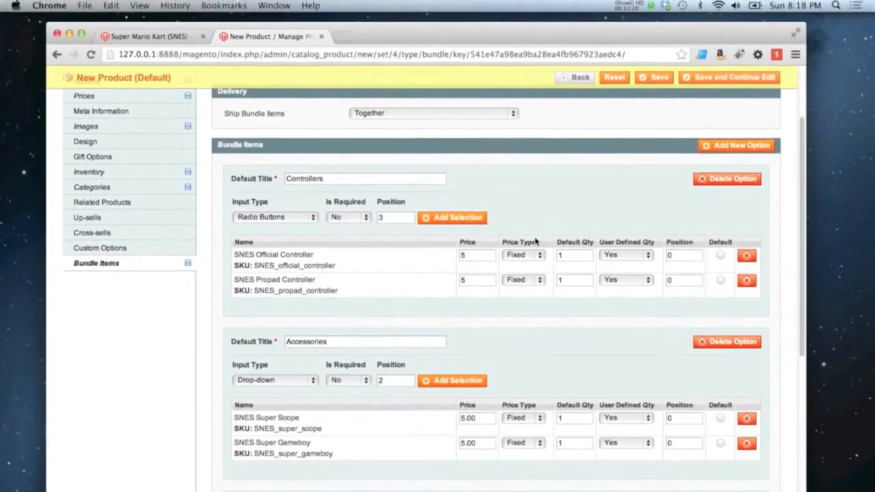
# Switch the price type of both controller selections to Percent and back to Fixed
pyautogui.click(523, 234)
pyautogui.click(519, 252)
pyautogui.click(523, 266)
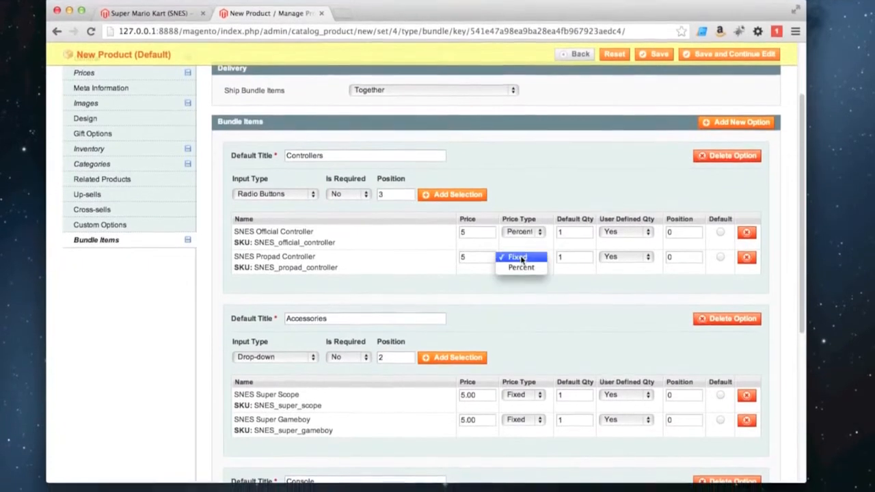
pyautogui.click(524, 277)
pyautogui.click(526, 241)
pyautogui.click(529, 234)
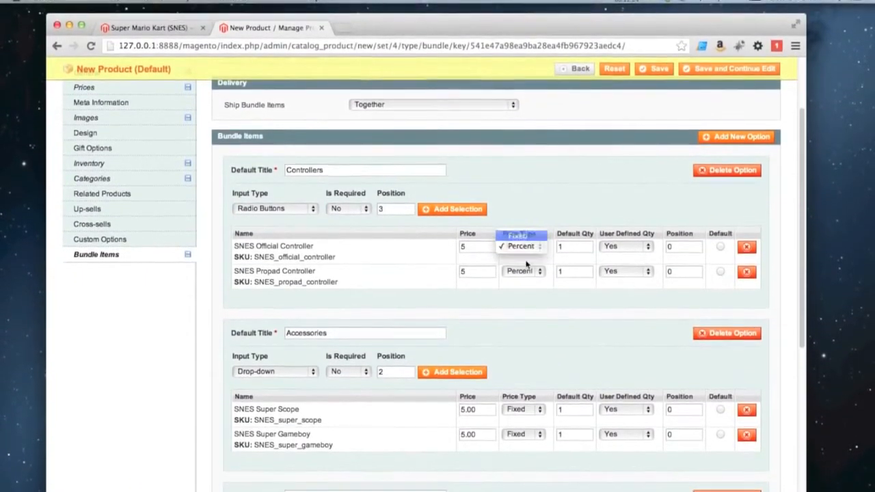
pyautogui.click(522, 269)
pyautogui.click(521, 256)
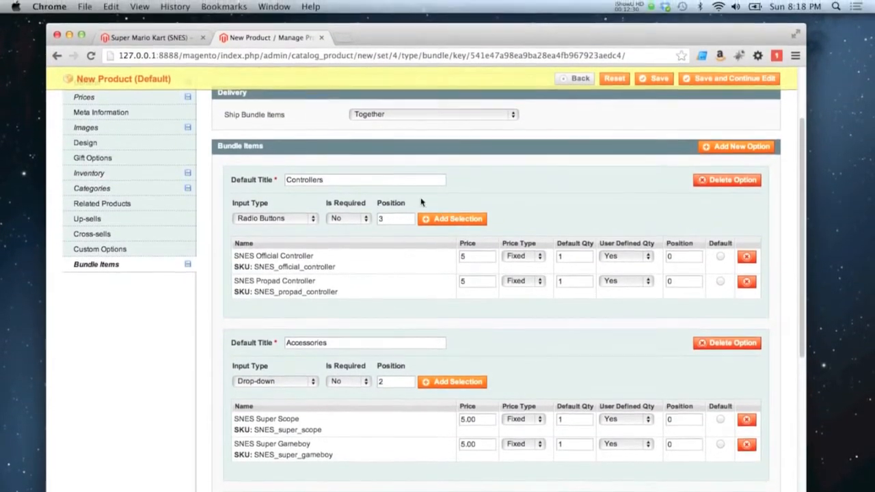
# Add a non-required checkbox bundle option titled "Games" at position 4
pyautogui.click(754, 147)
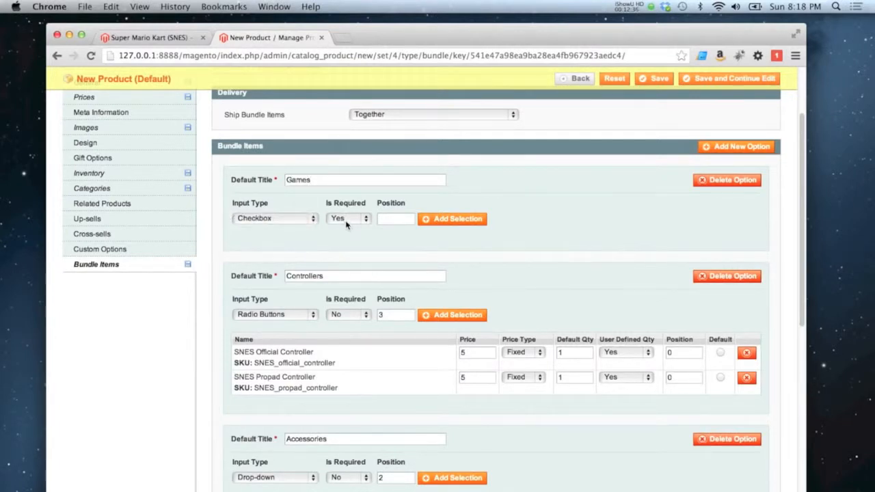
pyautogui.click(441, 219)
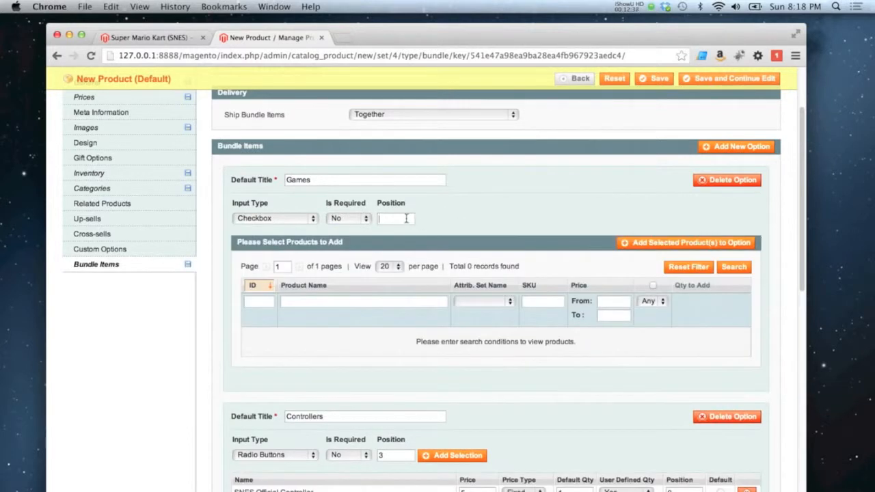
pyautogui.write('4')
# Add Donkey Kong Country, Super Mario Kart and Street Fighter II Turbo as selections in the Games option
pyautogui.click(688, 266)
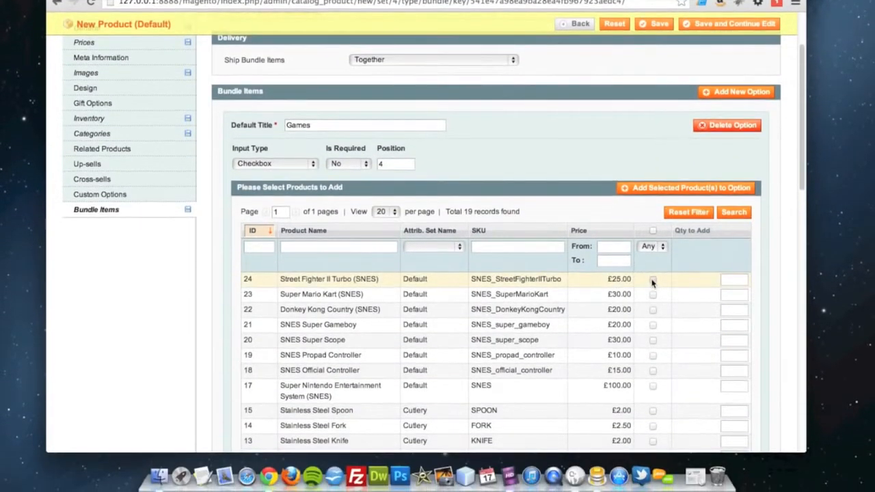
pyautogui.click(653, 279)
pyautogui.click(653, 293)
pyautogui.click(681, 189)
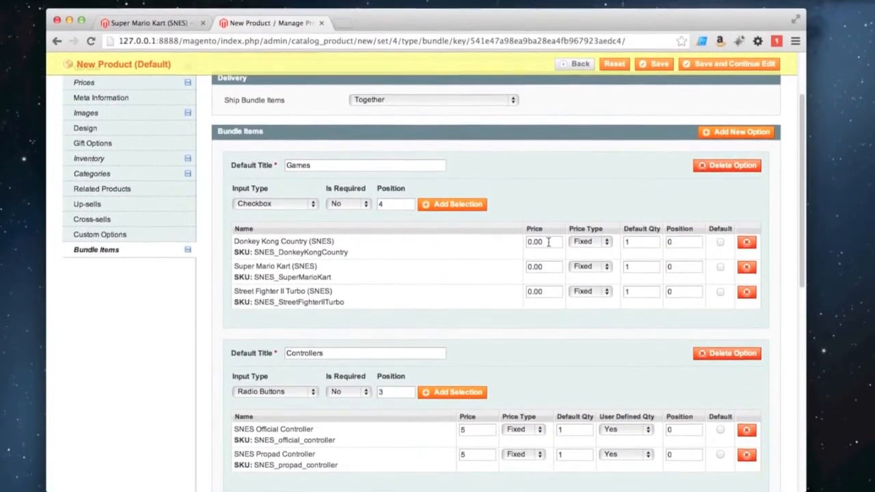
# Set the price of all three Games selections to 5
pyautogui.moveTo(548, 242); pyautogui.dragTo(504, 245)
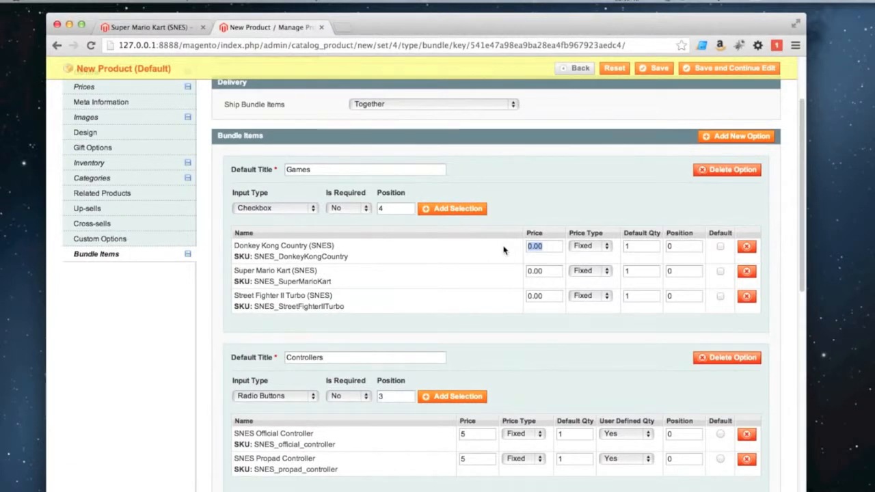
pyautogui.write('5')
pyautogui.moveTo(550, 271); pyautogui.dragTo(483, 292)
pyautogui.write('5')
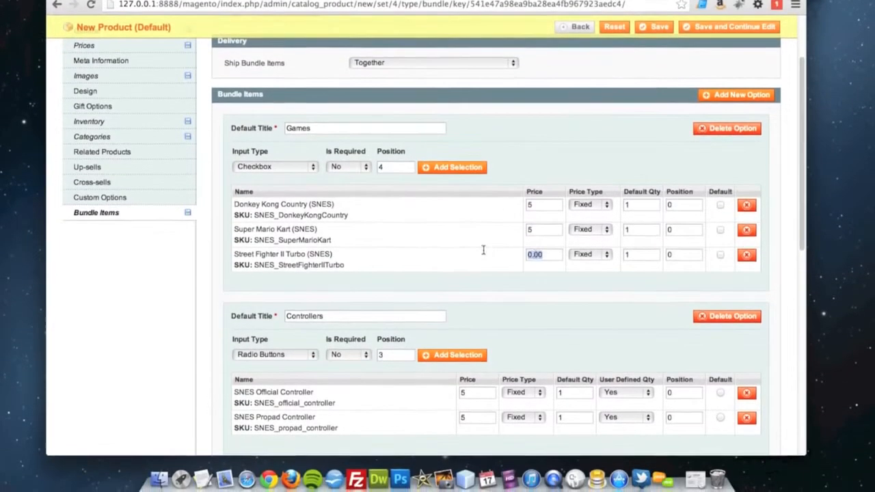
pyautogui.write('5')
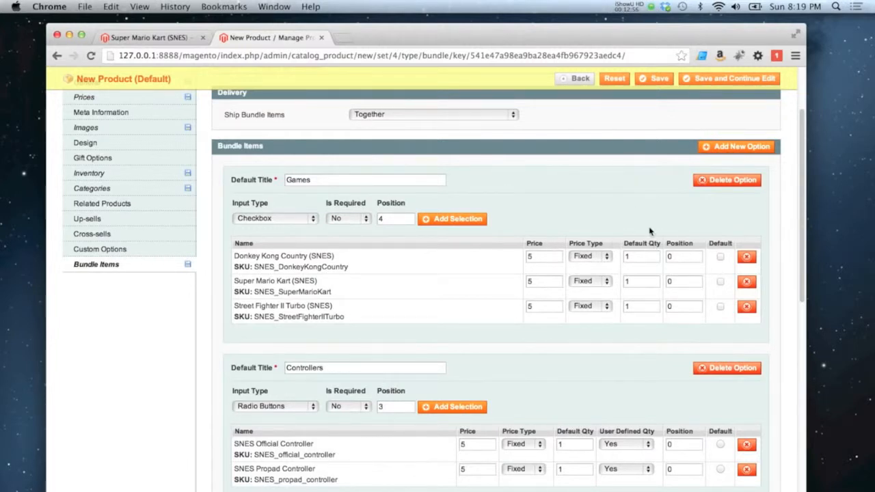
# Review the bundle options and save the fixed-price SNES bundle product
pyautogui.scroll(-10, 674, 215)
pyautogui.scroll(12, 673, 214)
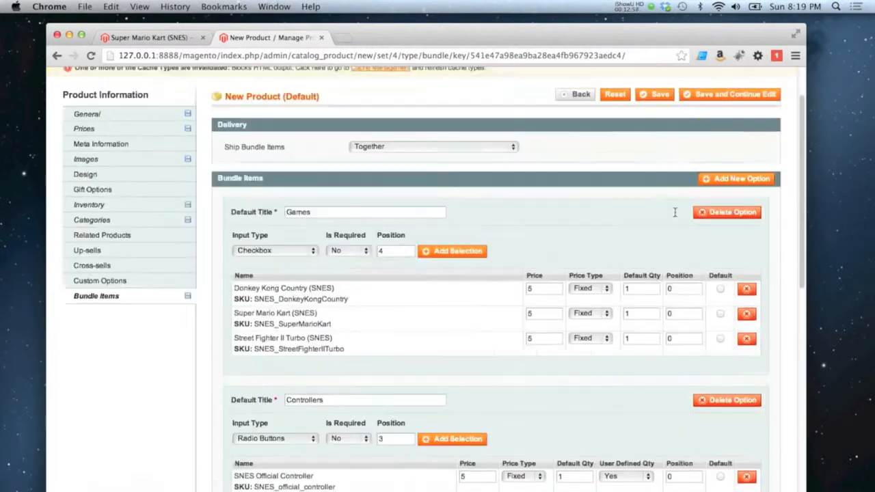
pyautogui.click(660, 157)
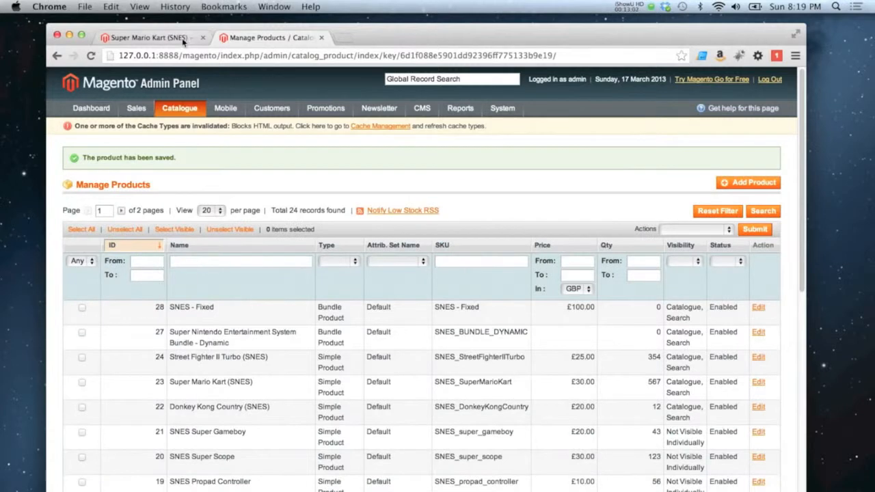
# Switch to the storefront and open the Consoles category under Video Games
pyautogui.click(180, 39)
pyautogui.moveTo(321, 132)
pyautogui.click(338, 147)
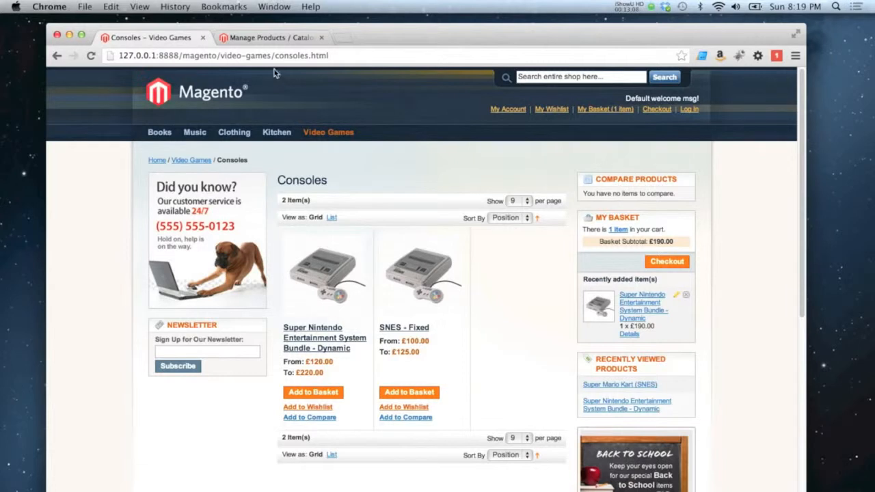
# In the admin panel, set the SNES - Fixed product's Price View to As Low as and save it while continuing to edit
pyautogui.click(267, 37)
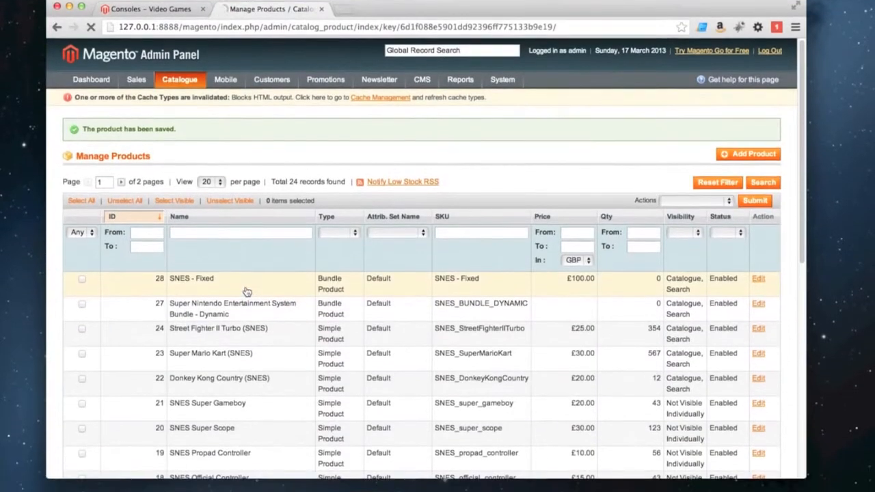
pyautogui.click(247, 292)
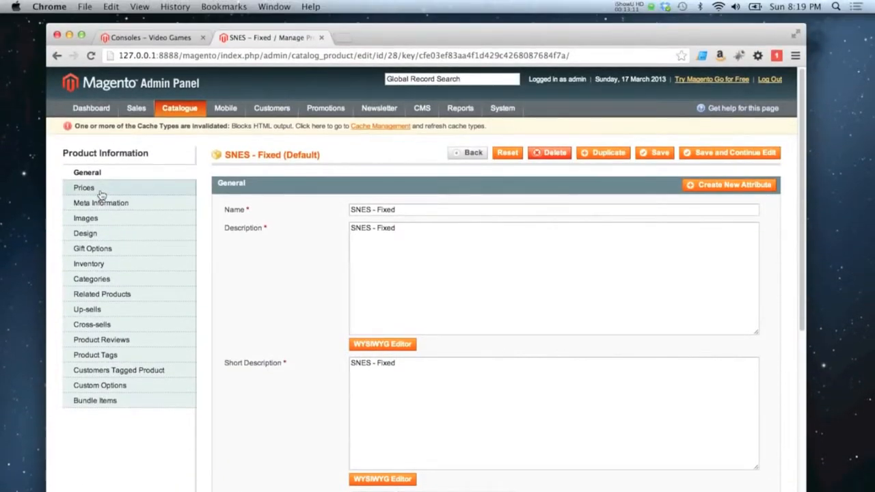
pyautogui.click(100, 191)
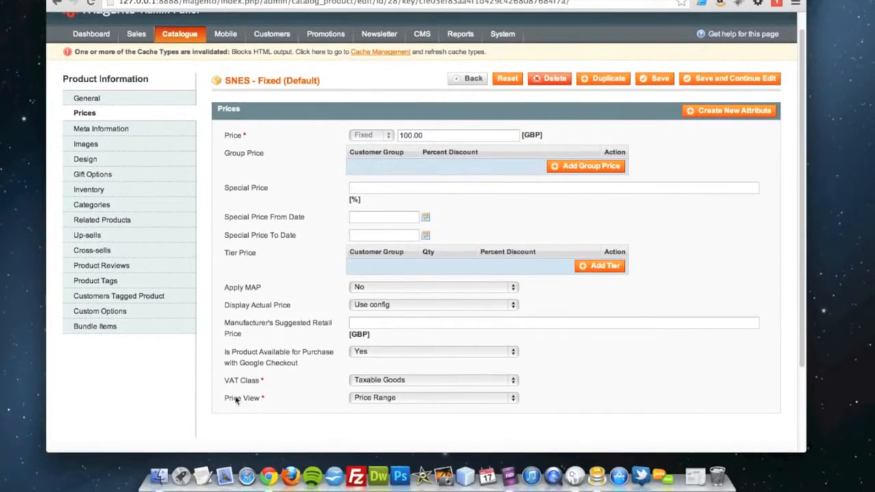
pyautogui.click(374, 399)
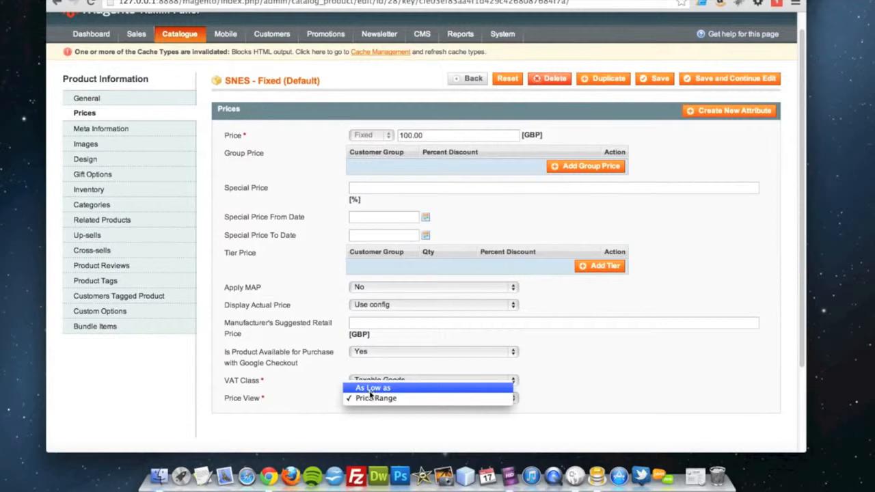
pyautogui.click(370, 388)
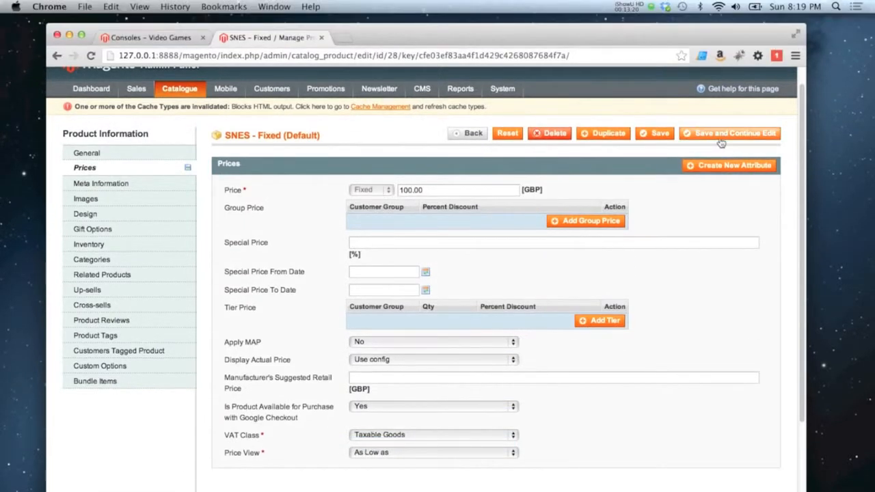
pyautogui.click(708, 135)
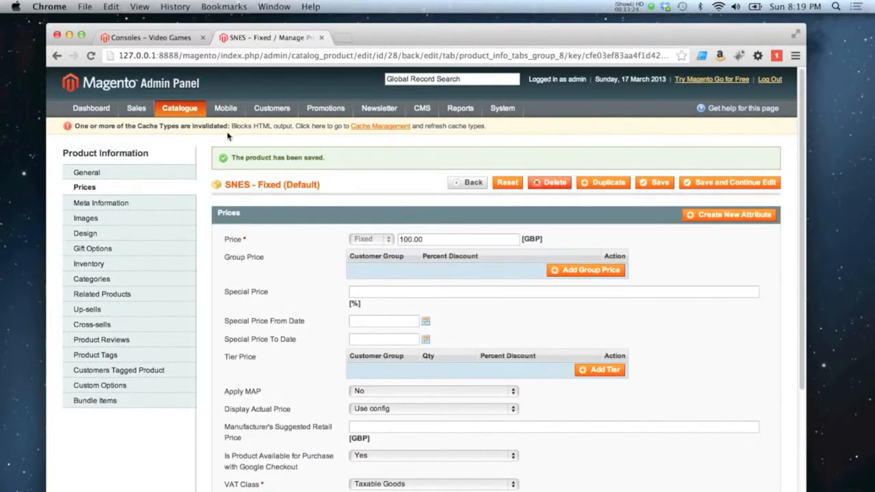
# Reload the storefront's Consoles category and open the SNES - Fixed product page
pyautogui.click(172, 39)
pyautogui.click(90, 56)
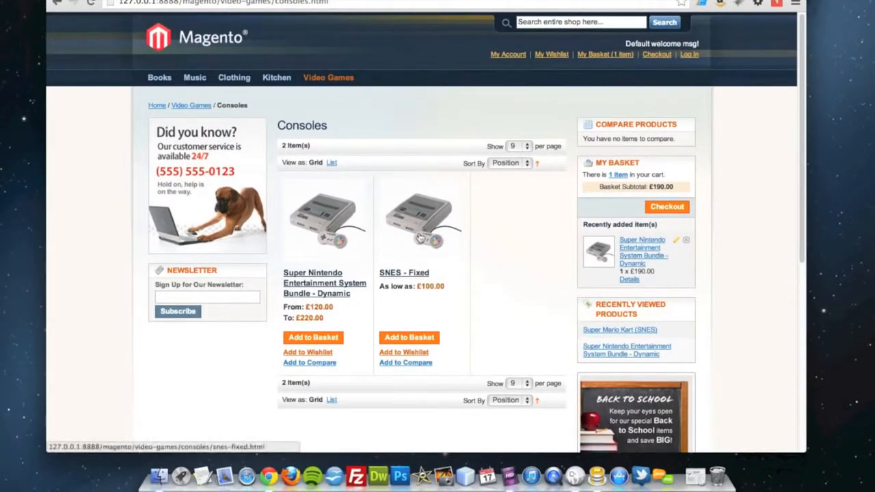
pyautogui.click(444, 217)
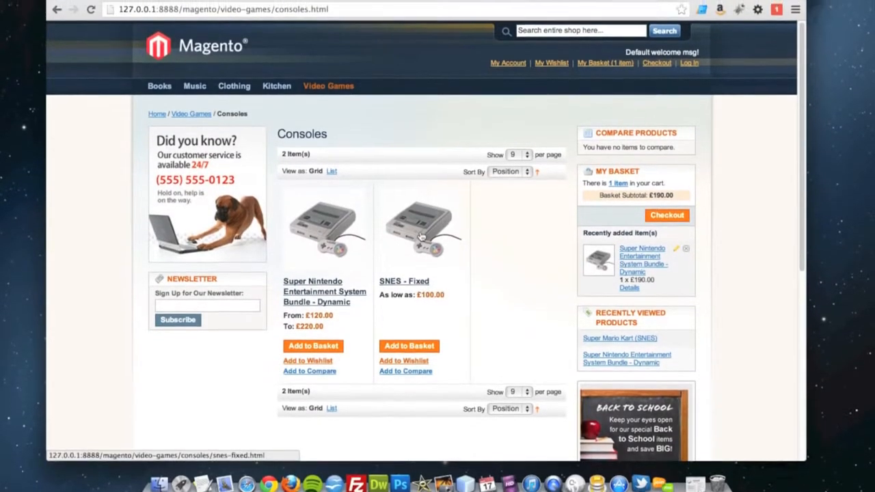
# Choose SNES Super Scope as the bundle's accessory and SNES Official Controller with a quantity of 2
pyautogui.scroll(-3, 403, 256)
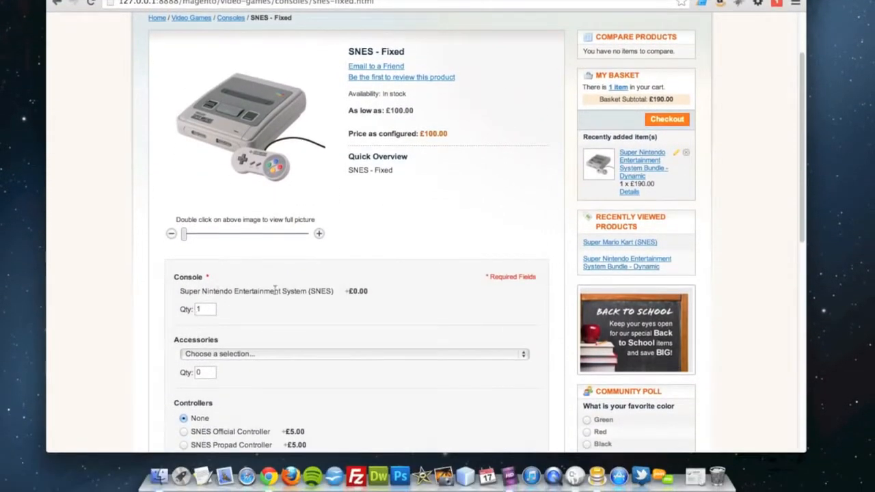
pyautogui.scroll(-5, 354, 297)
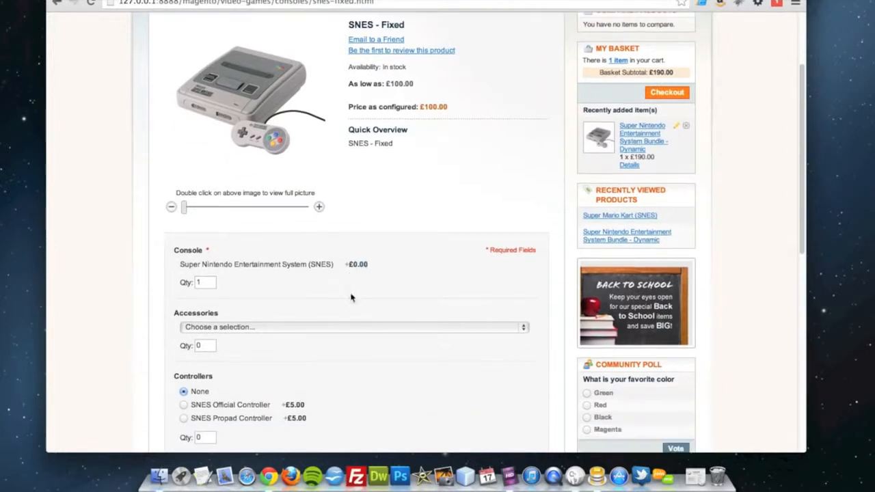
pyautogui.click(220, 208)
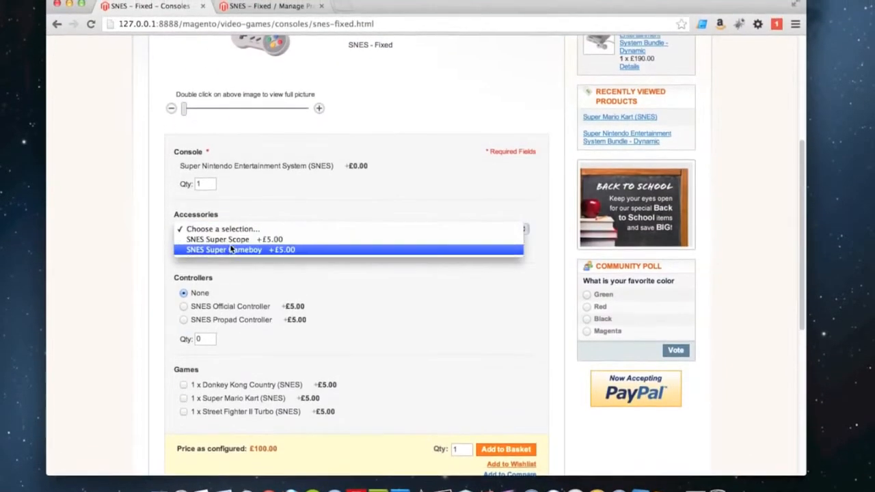
pyautogui.click(230, 219)
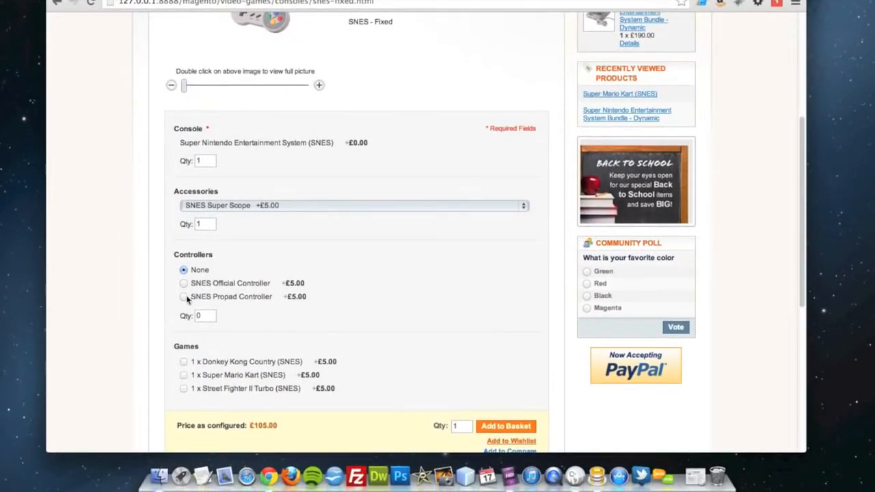
pyautogui.click(183, 285)
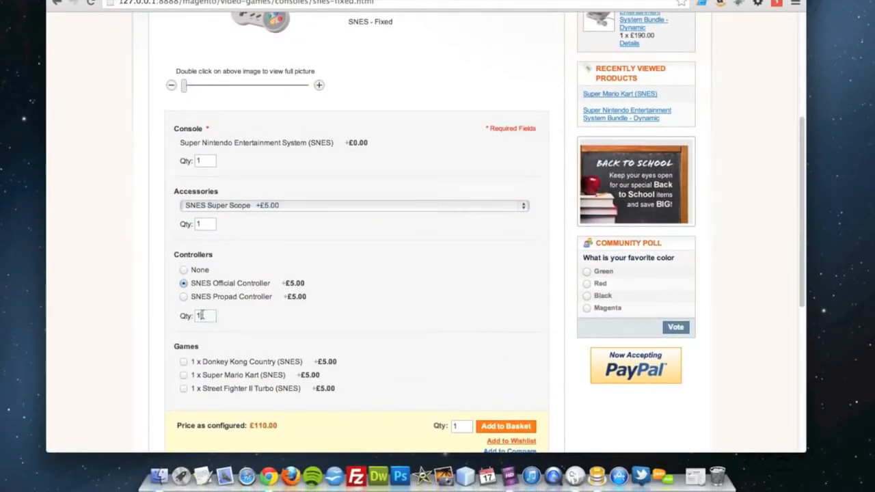
pyautogui.click(202, 315)
pyautogui.press('BackSpace')
pyautogui.write('2')
# Include Super Mario Kart in the bundle's games and add the configured SNES - Fixed bundle to the basket
pyautogui.scroll(-3, 207, 313)
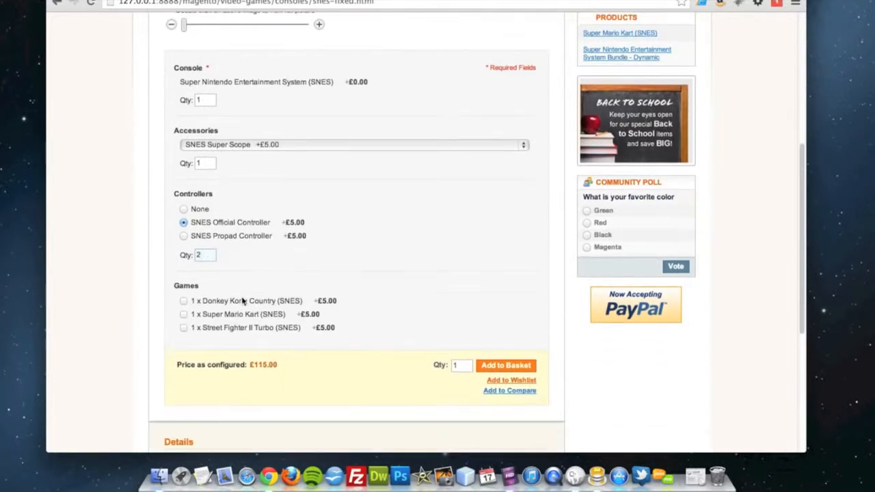
pyautogui.click(184, 314)
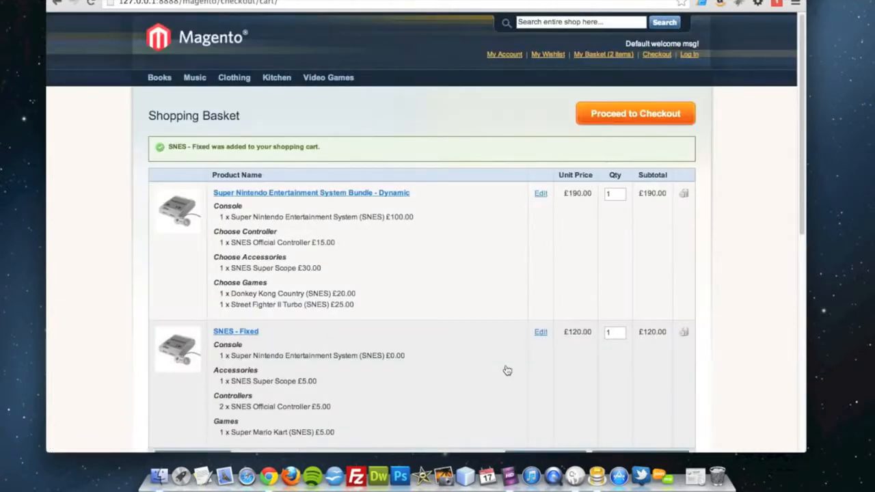
# Compare the item selections and pricing of the dynamic and fixed bundles in the shopping basket
pyautogui.scroll(-2, 488, 330)
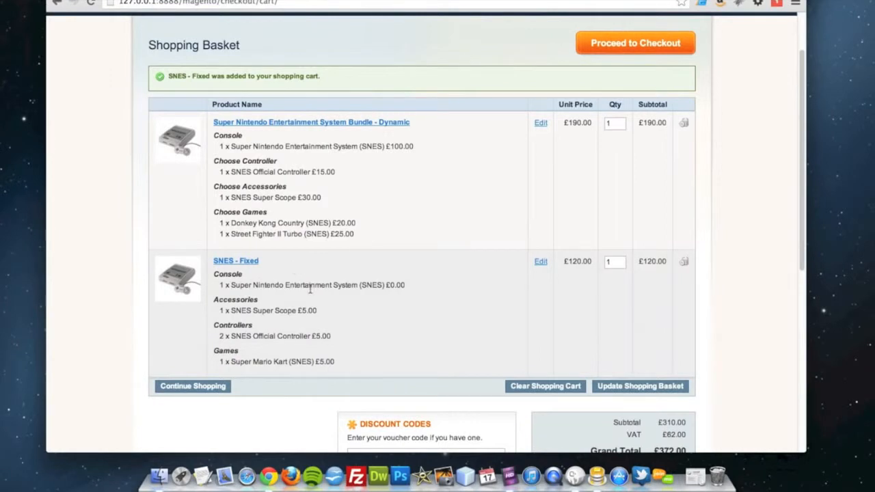
pyautogui.scroll(2, 311, 289)
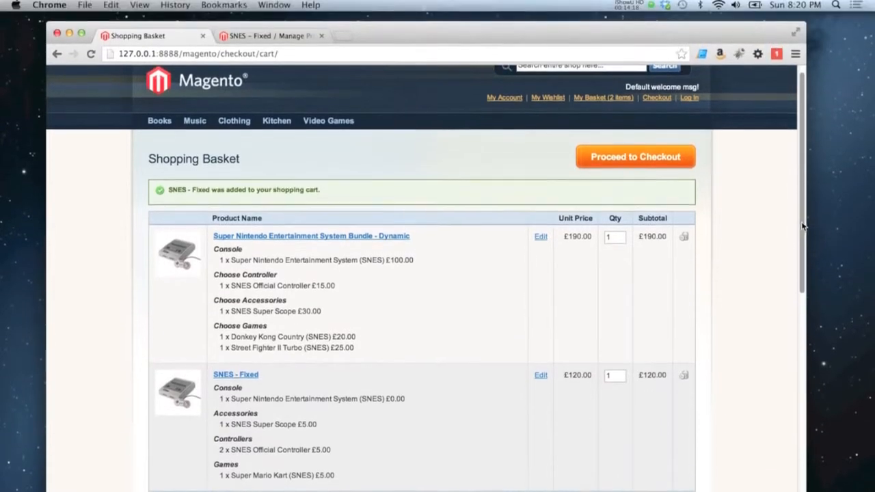
pyautogui.moveTo(802, 174); pyautogui.dragTo(803, 194)
pyautogui.scroll(2, 802, 248)
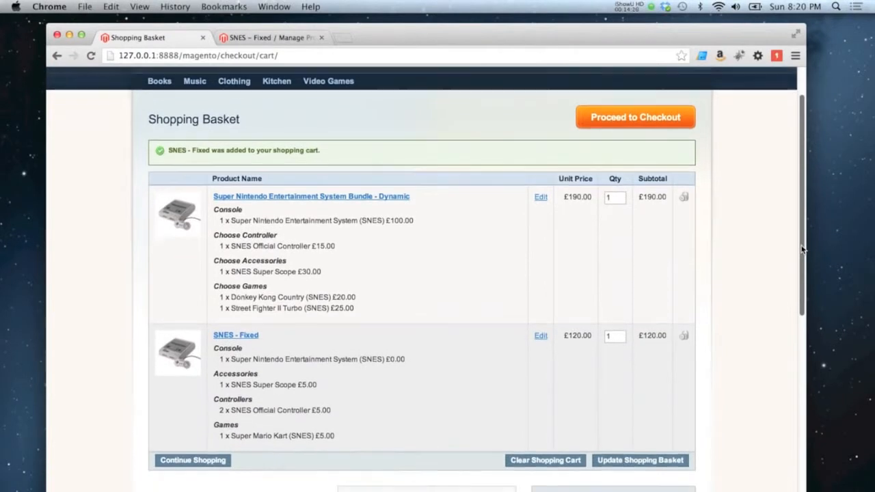